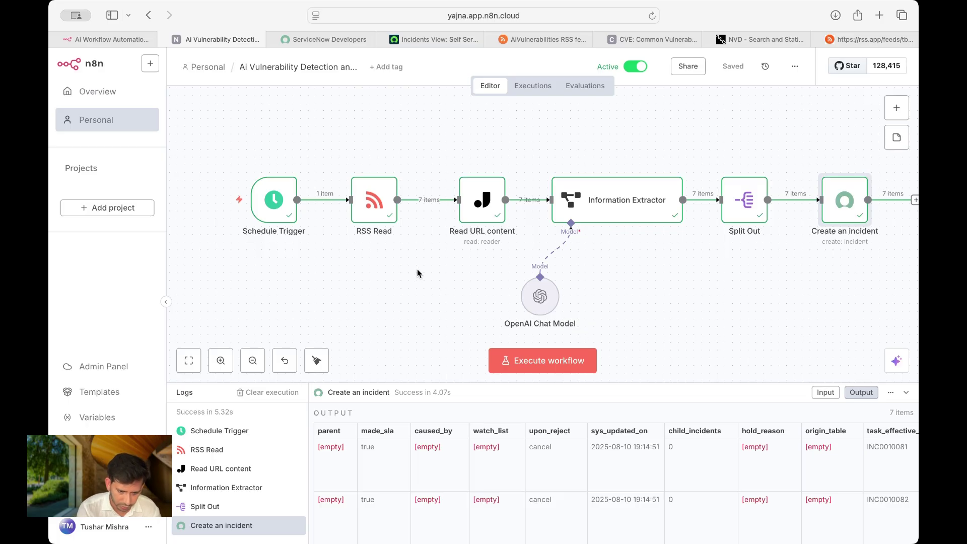
- Open the RSS Read node to review its feed URL and output, and return to the workflow canvas
mouse_move(313, 168)
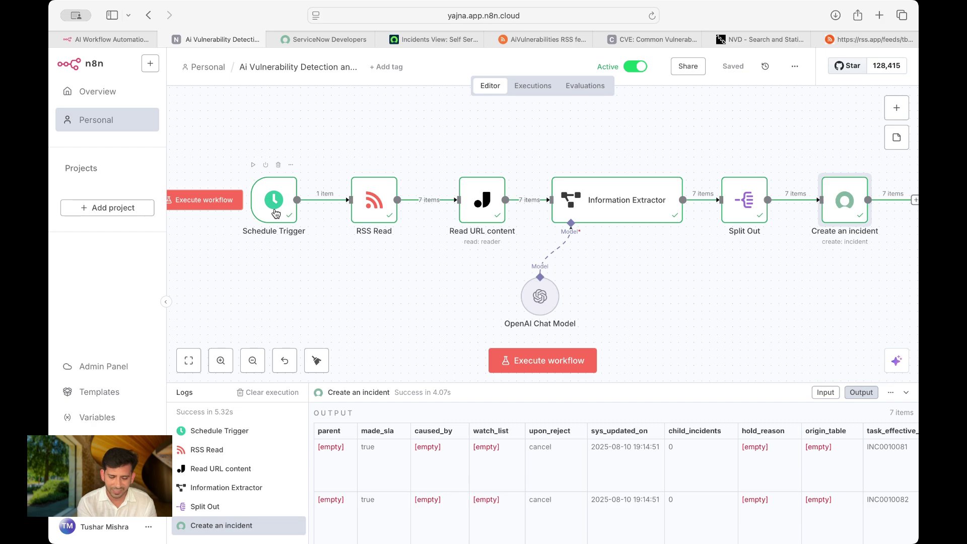
click(374, 202)
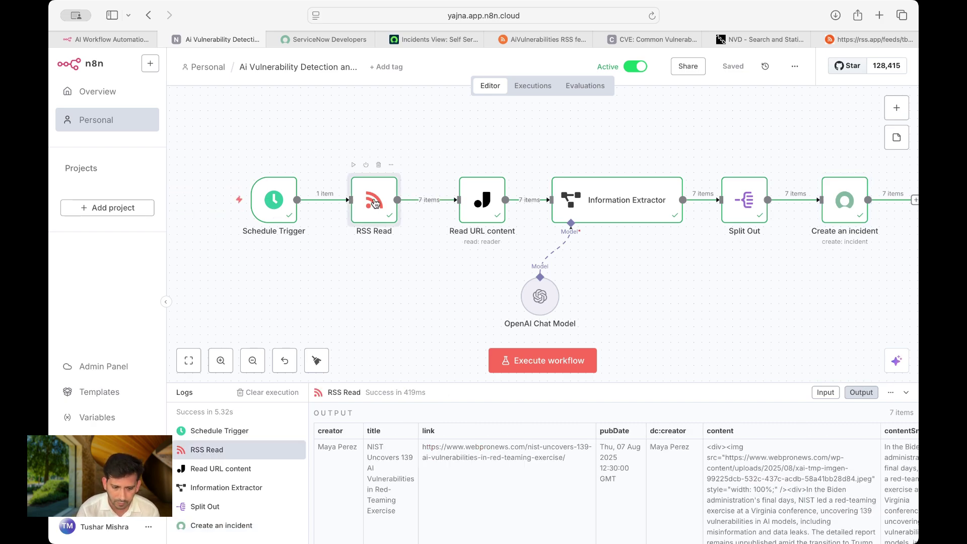
double_click(374, 203)
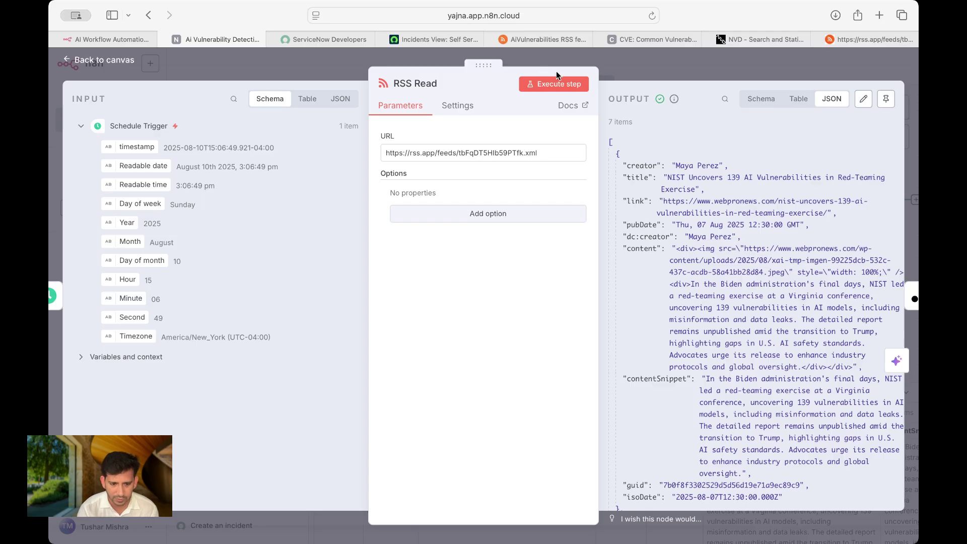
click(613, 59)
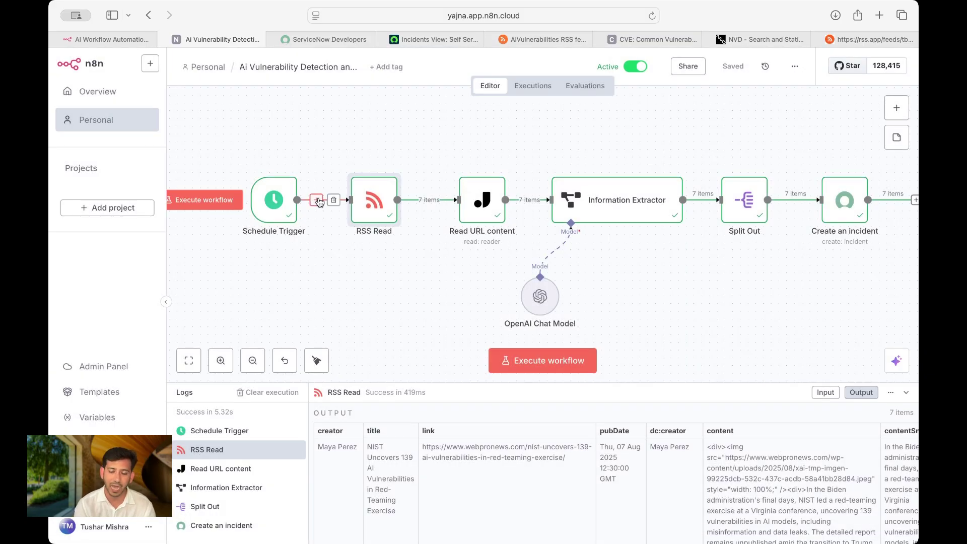
- Switch to RSS.app and copy the XML feed URL of the starred AiVulnerabilities feed
click(545, 39)
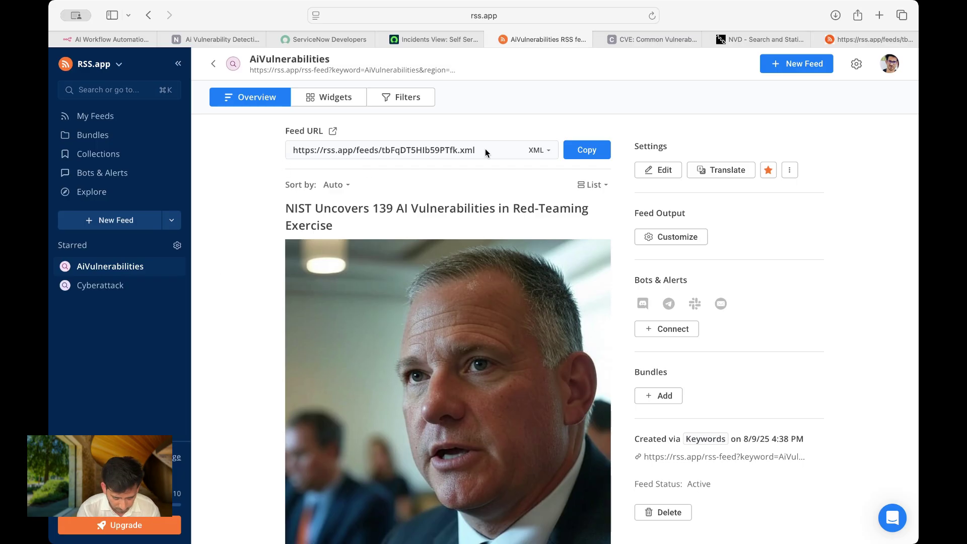
click(213, 63)
click(98, 224)
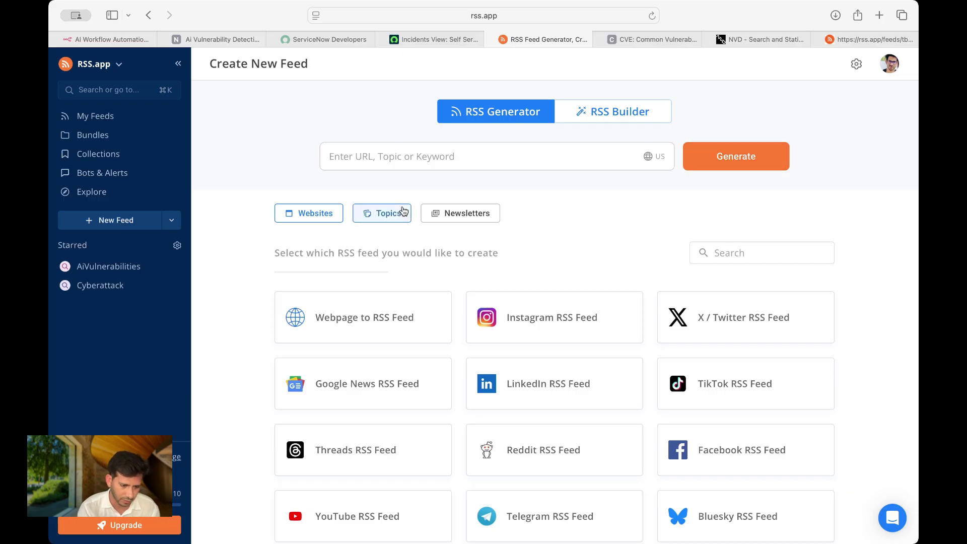
click(93, 267)
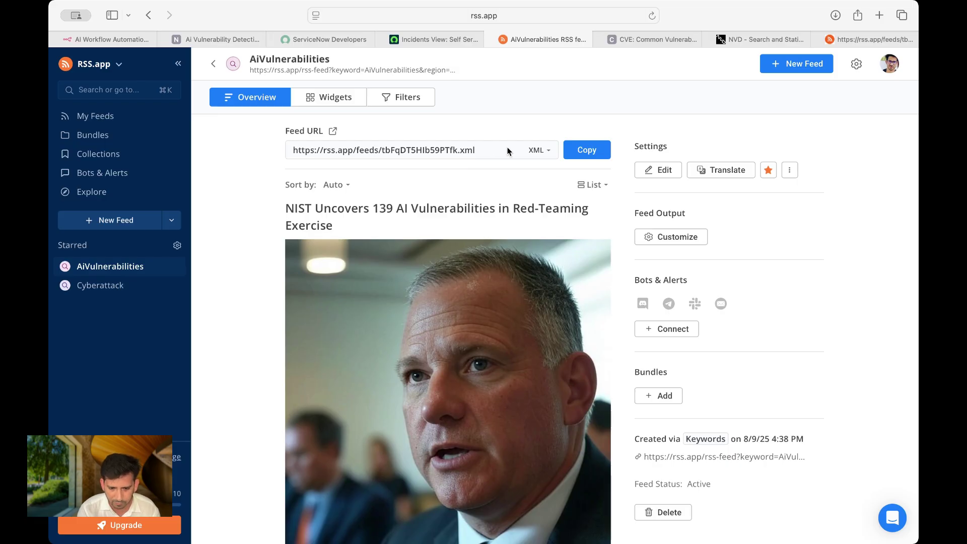
click(537, 150)
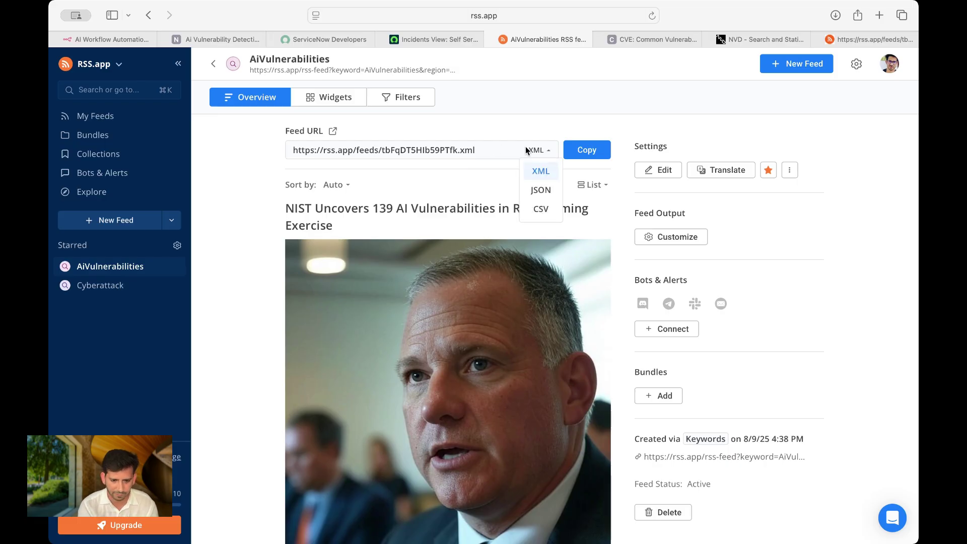
click(482, 150)
click(586, 149)
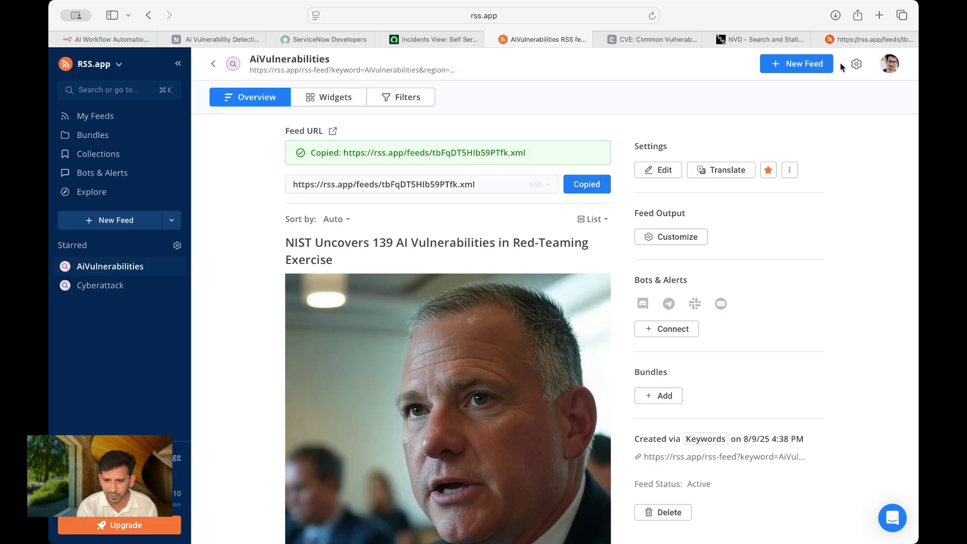
- Reload the raw XML of the AiVulnerabilities feed and look through its items
click(859, 34)
click(652, 15)
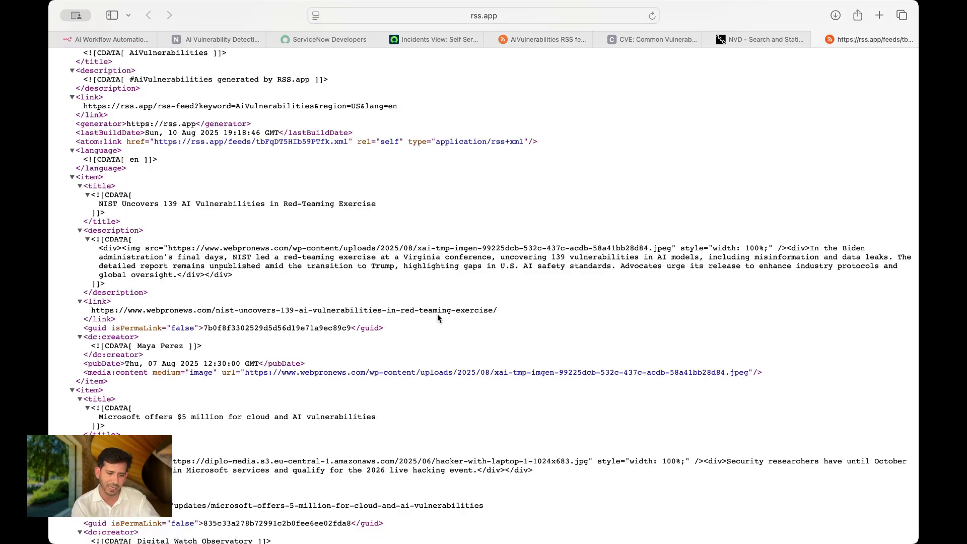
scroll(437, 318, down, 15)
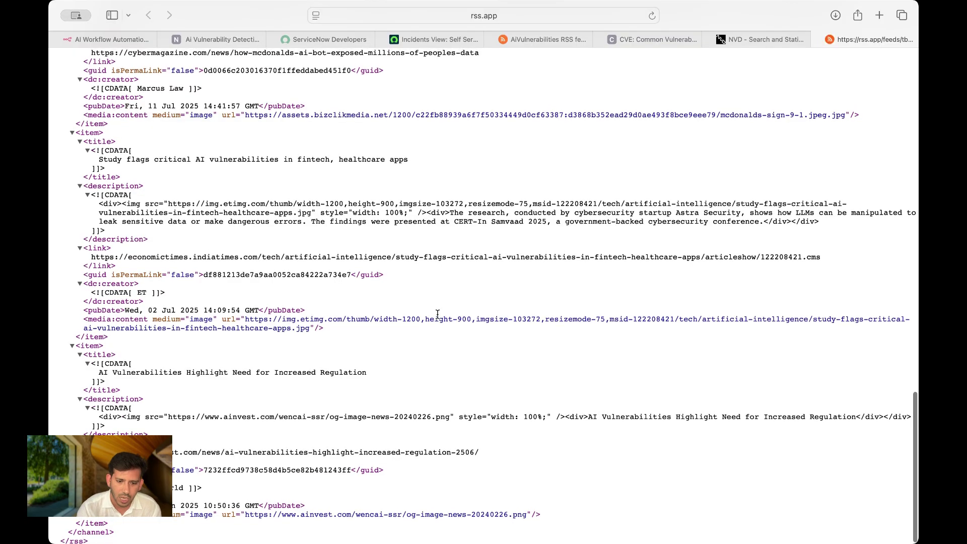
scroll(438, 314, up, 10)
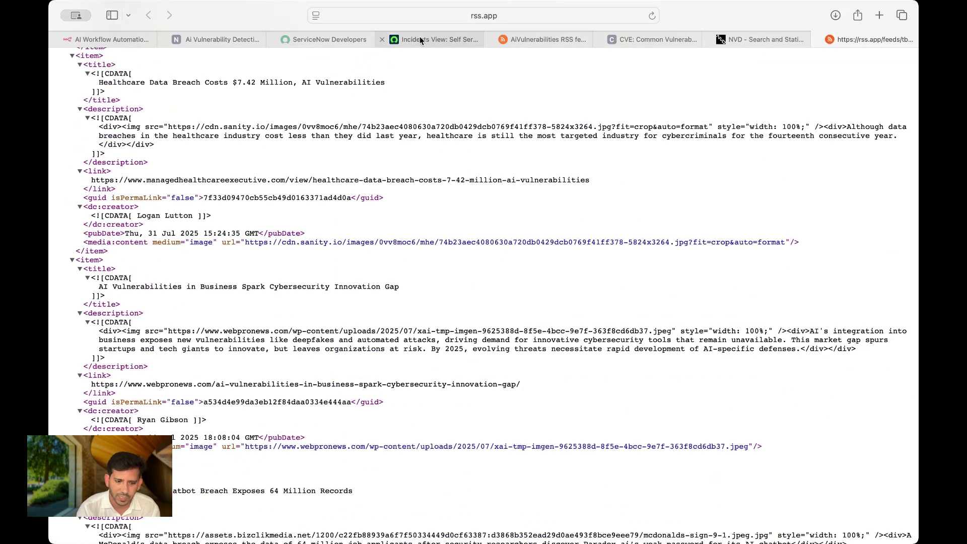
- Return to the n8n workflow and examine the RSS Read node's JSON output
click(555, 45)
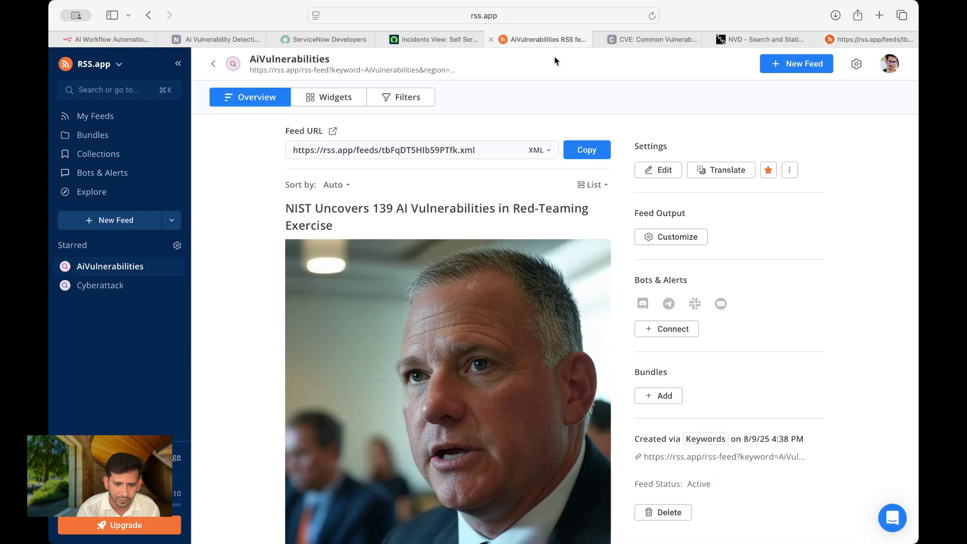
click(215, 44)
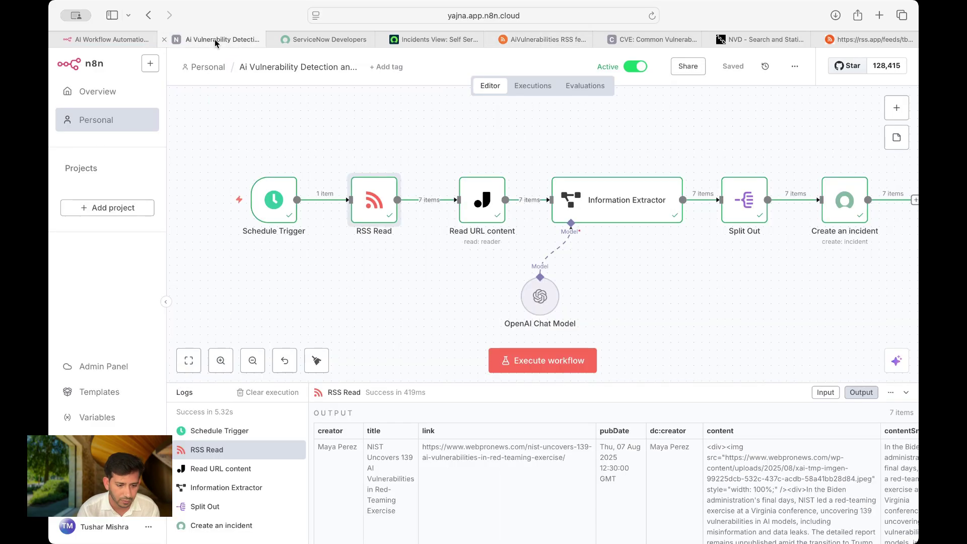
double_click(369, 200)
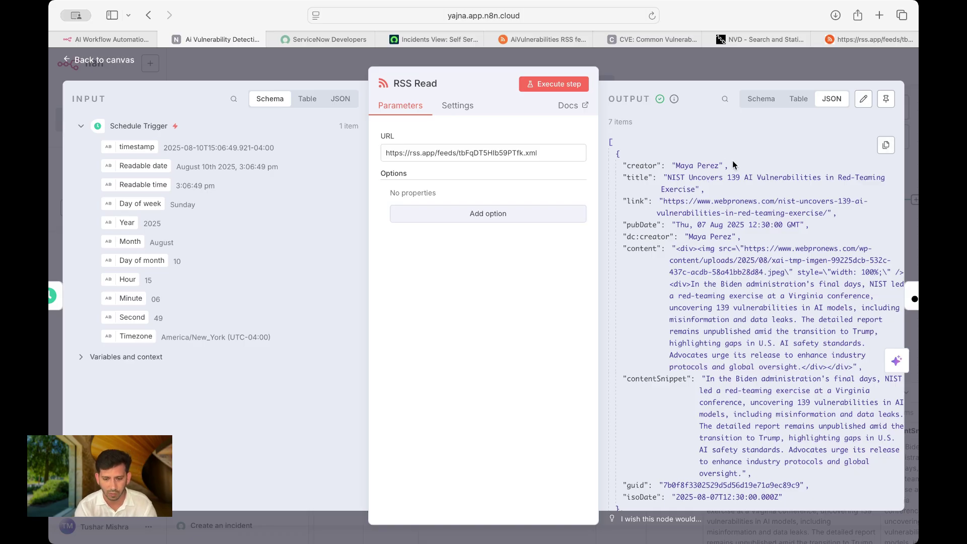
click(692, 67)
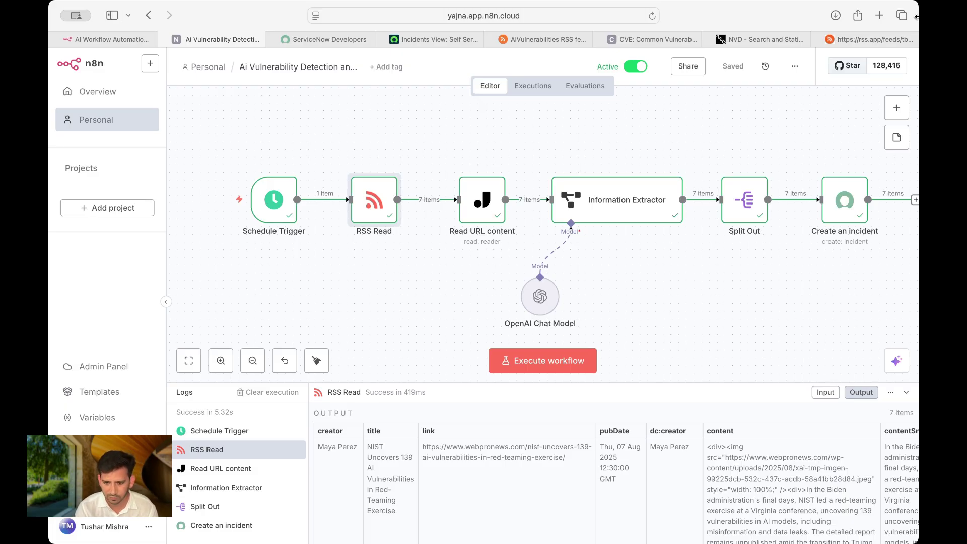
- Open the jina.ai website in a new browser tab
click(879, 15)
text(ji)
key(BackSpace)
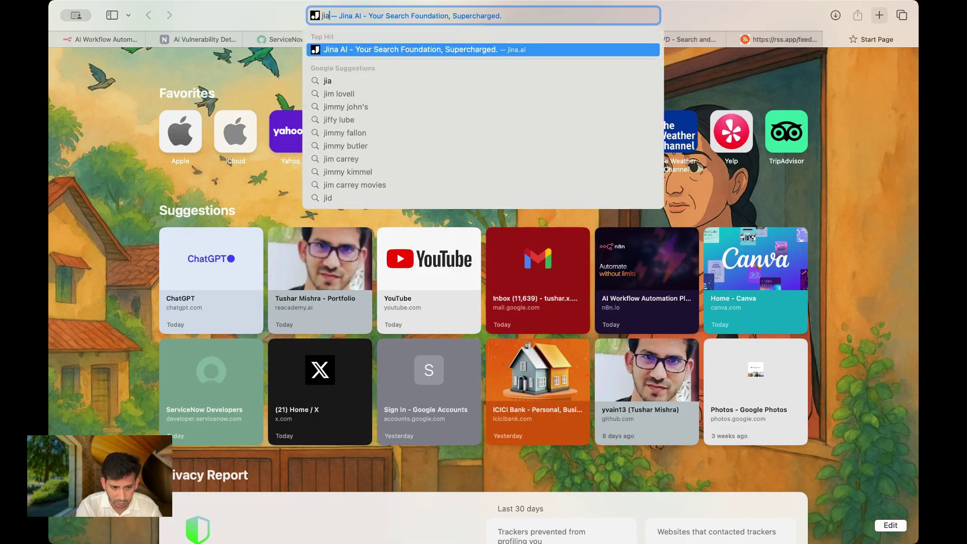
text(na.ai/)
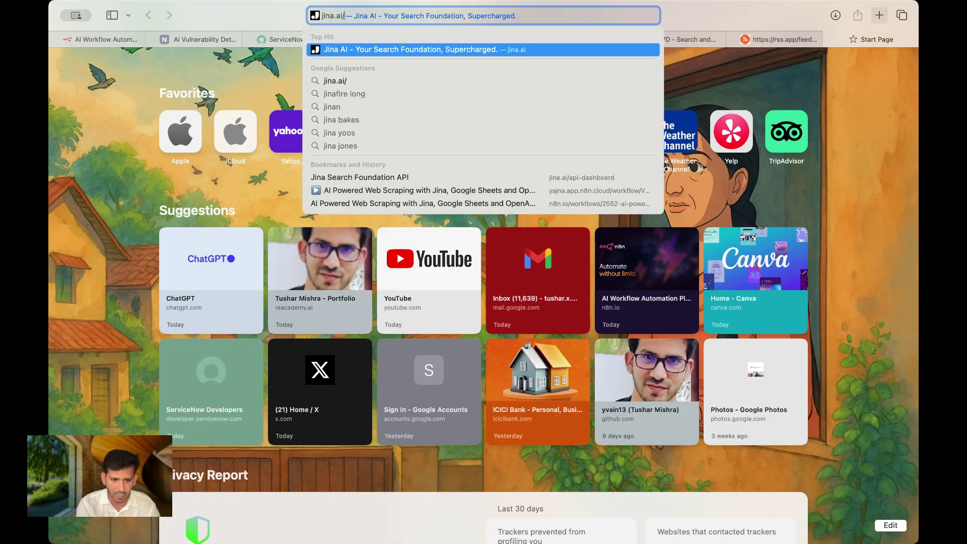
key(Return)
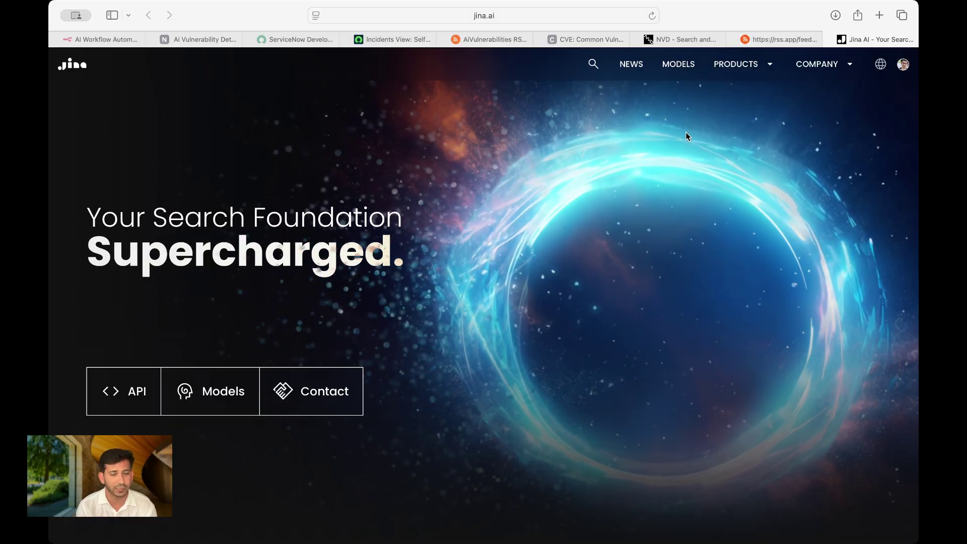
- Go back to the n8n workflow and open the Read URL content node's parameters
click(494, 38)
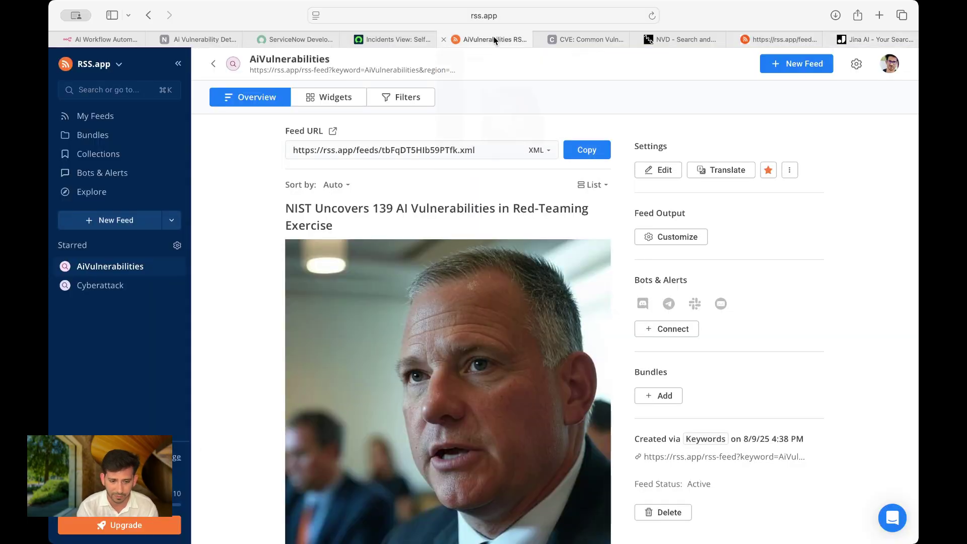
click(386, 44)
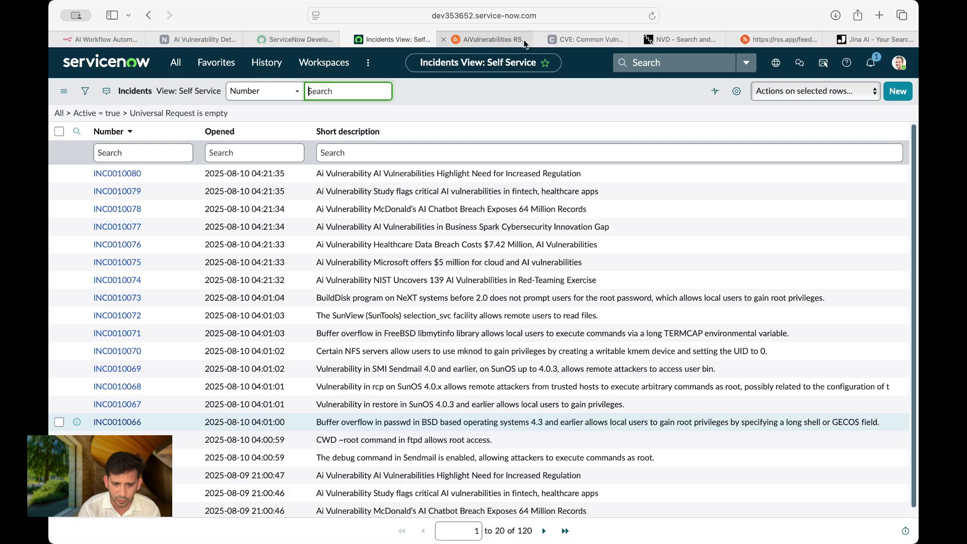
click(500, 39)
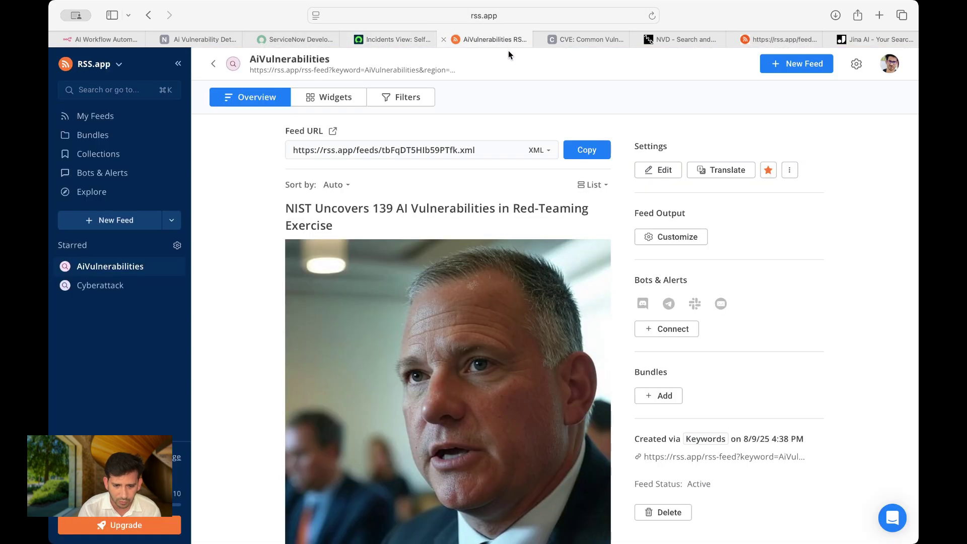
click(197, 38)
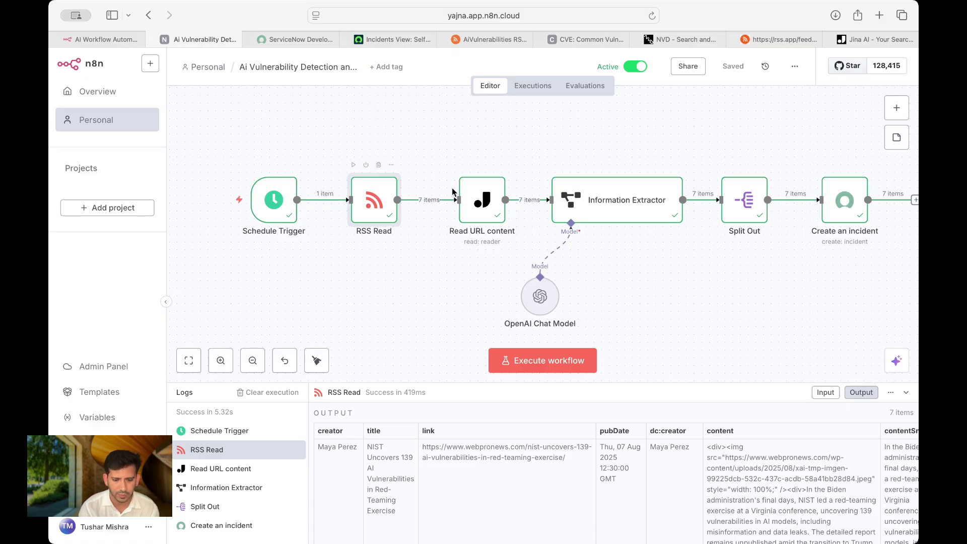
click(492, 203)
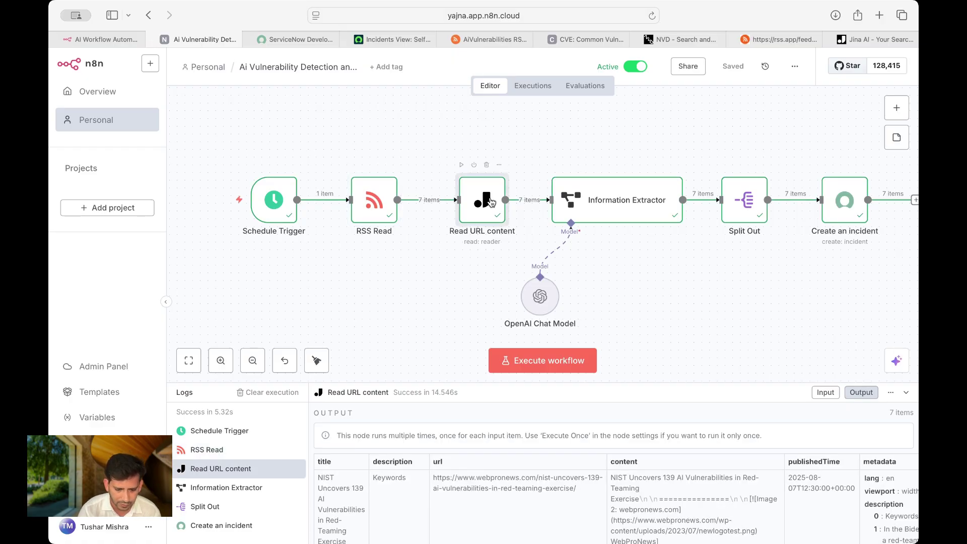
double_click(491, 201)
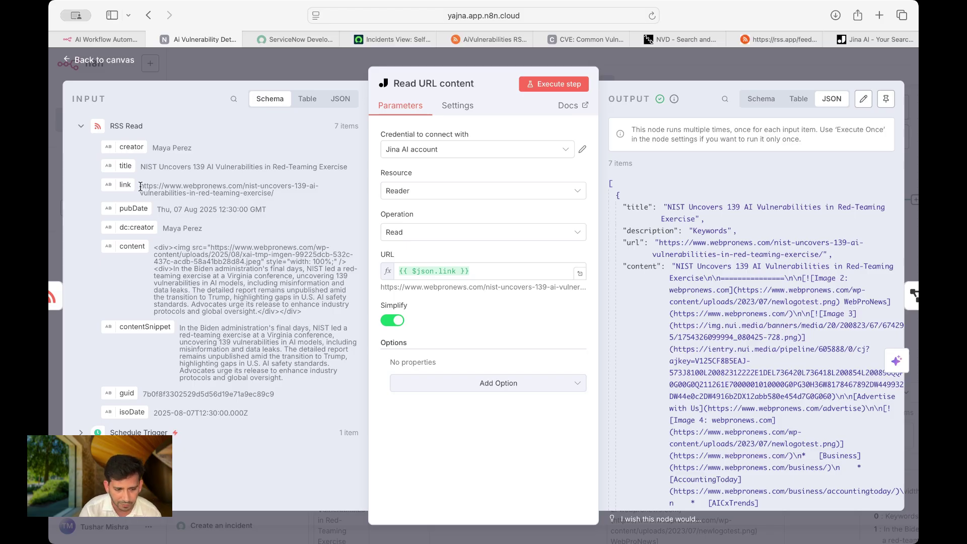
- Check the Read URL content node's available operations, and map the RSS Read link field into its URL as {{ $json.link }}
drag(141, 186, 281, 194)
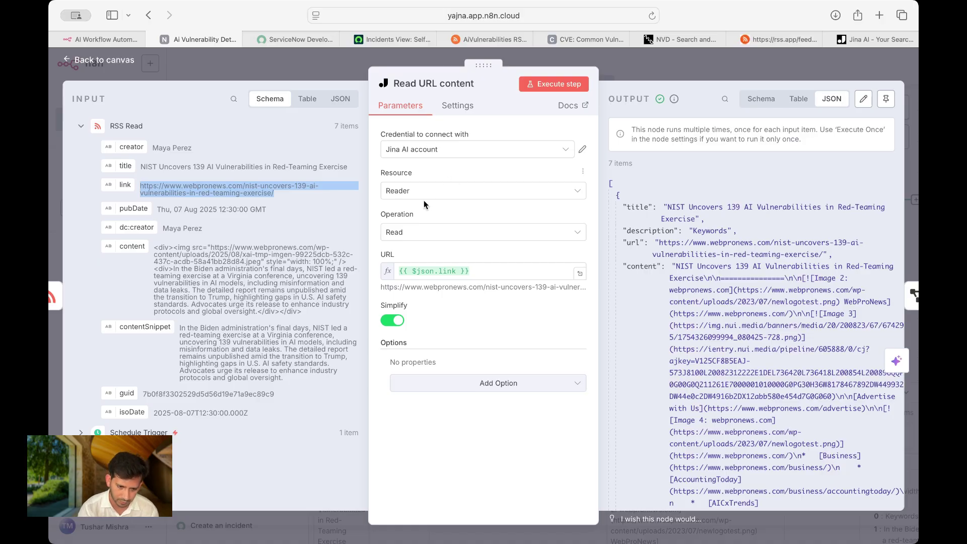
click(416, 240)
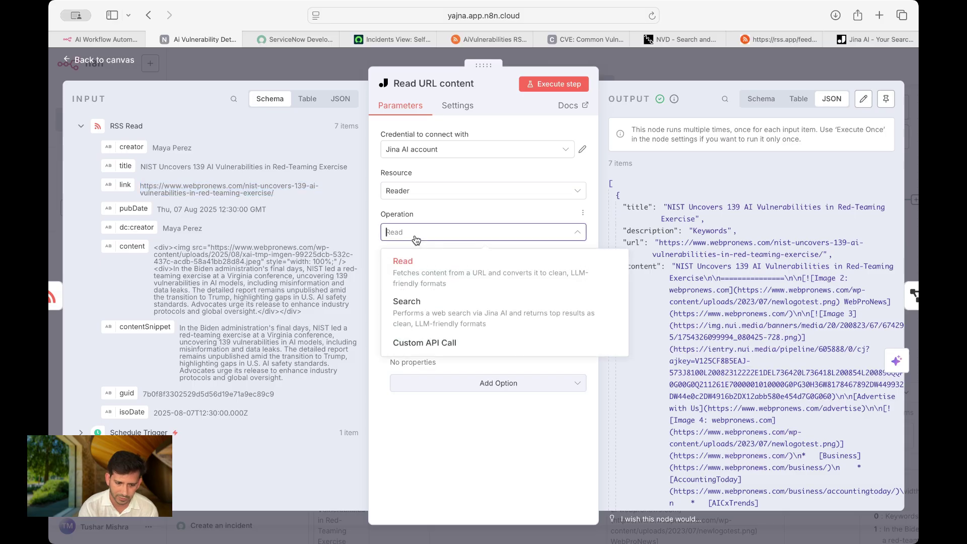
click(440, 210)
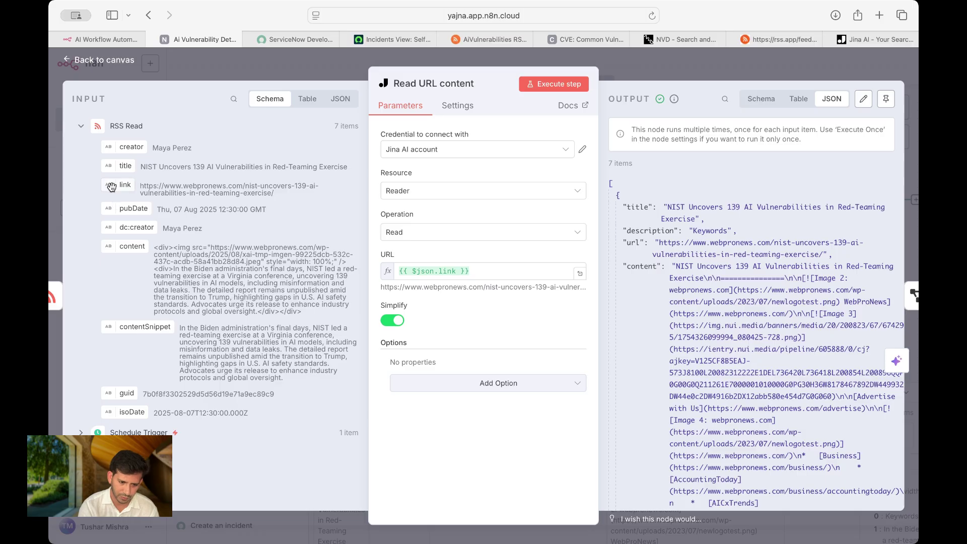
drag(110, 187, 387, 278)
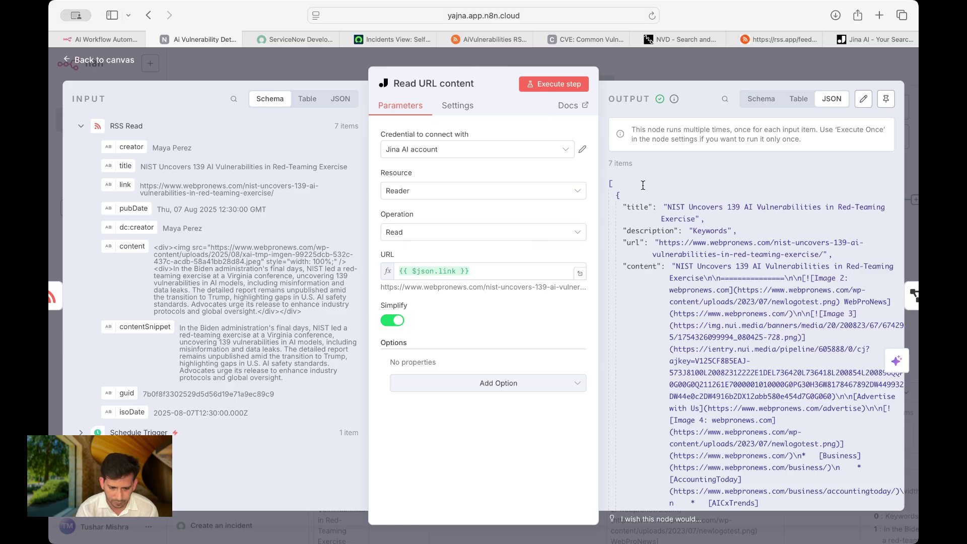
- Examine the Read URL content node's output in JSON and Schema views, including the content and metadata fields
scroll(666, 296, down, 10)
scroll(666, 296, down, 5)
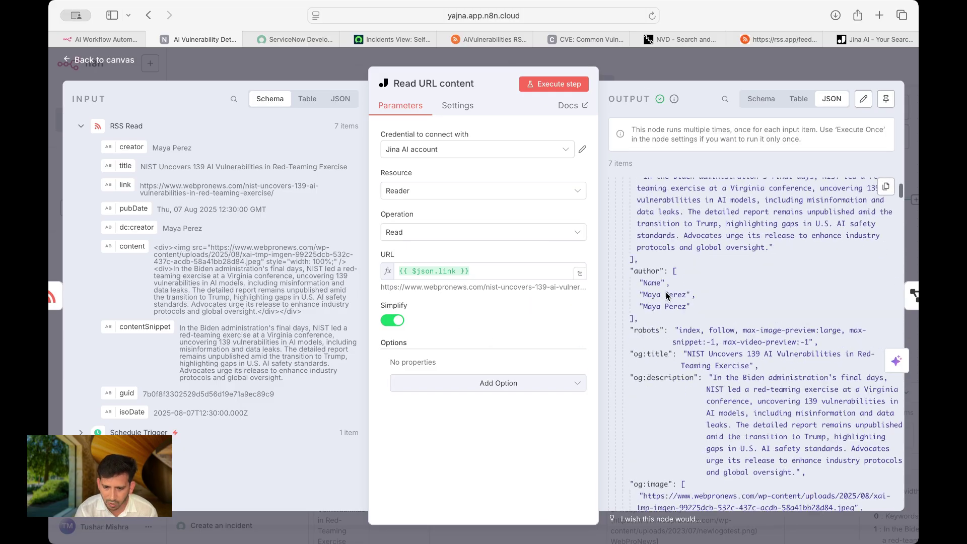
click(761, 98)
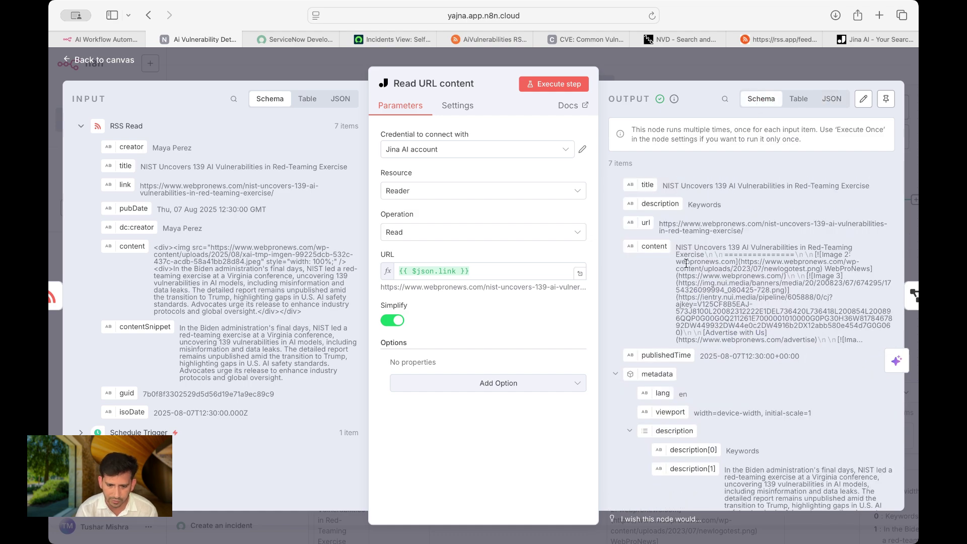
scroll(668, 289, down, 1)
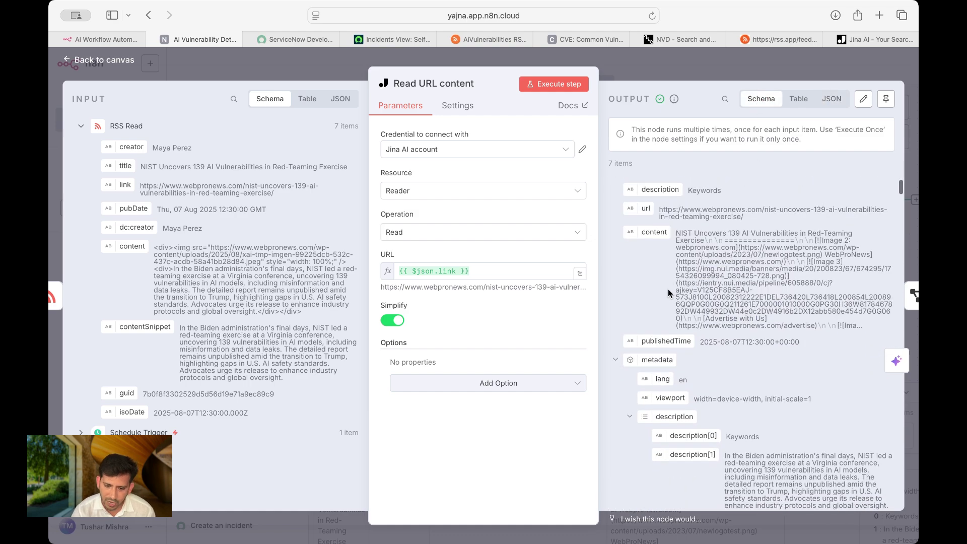
scroll(668, 289, up, 1)
scroll(717, 282, down, 5)
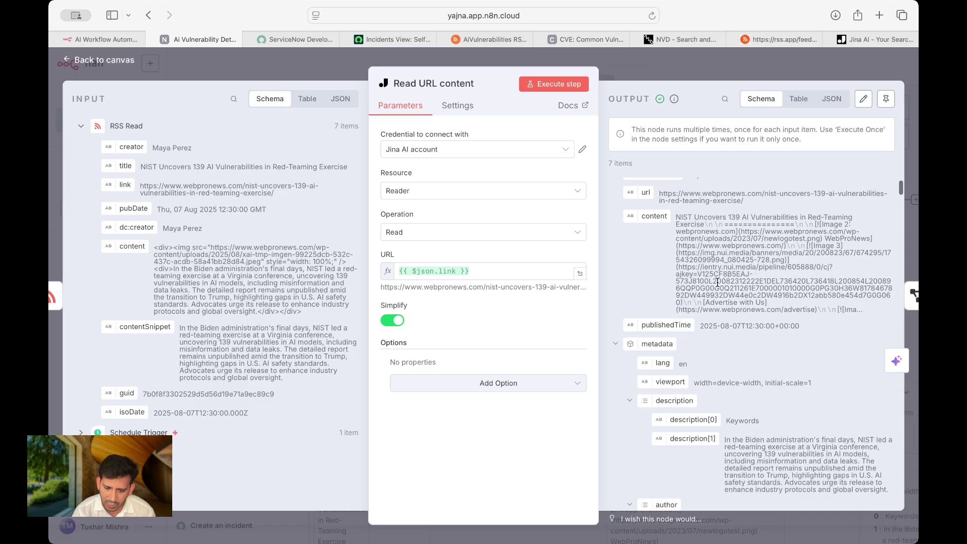
scroll(717, 282, down, 20)
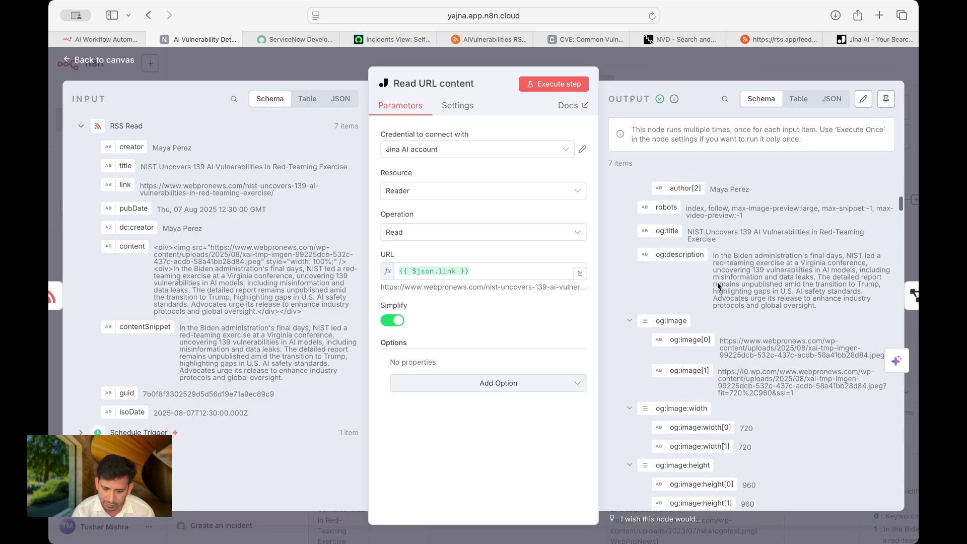
scroll(716, 282, down, 20)
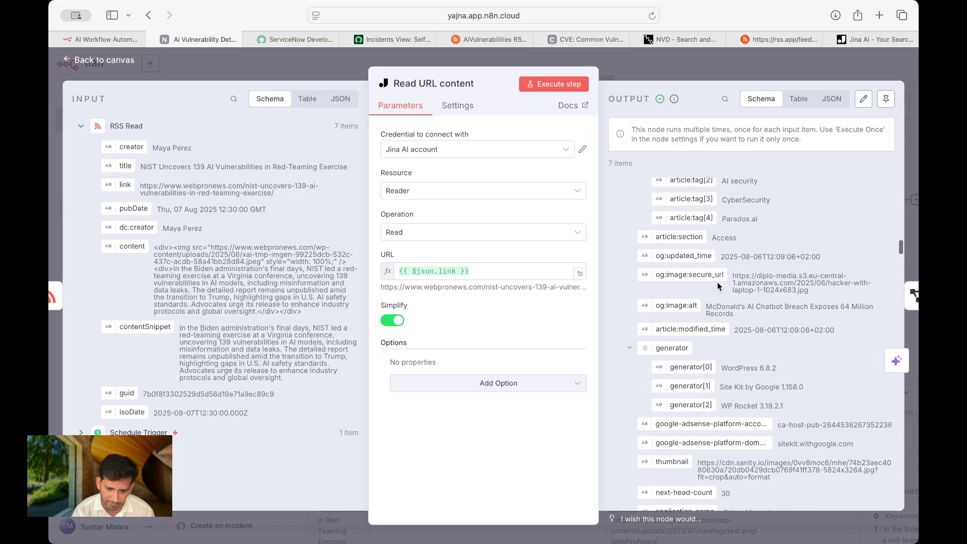
- Examine the remaining Read URL content output fields down to the token usage, and return to the canvas
scroll(717, 286, down, 20)
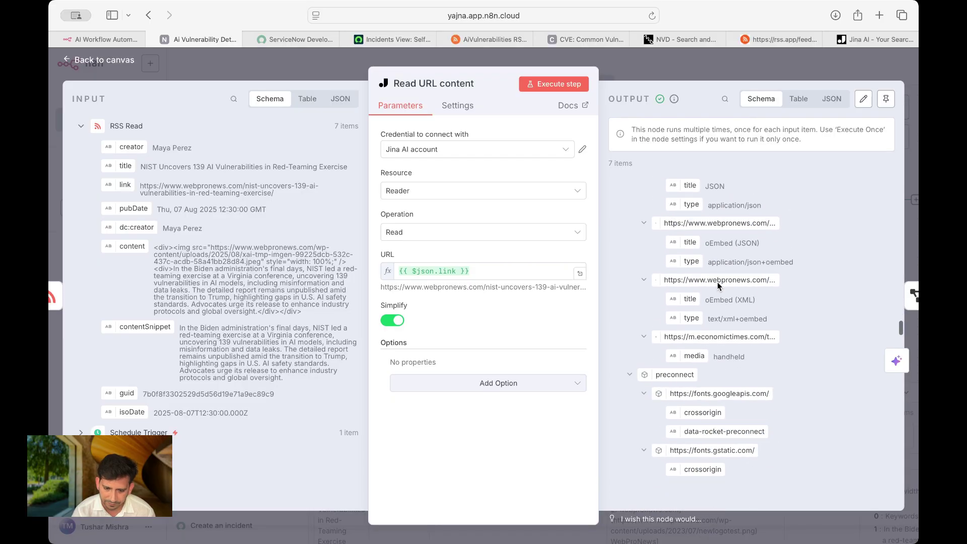
scroll(717, 286, down, 20)
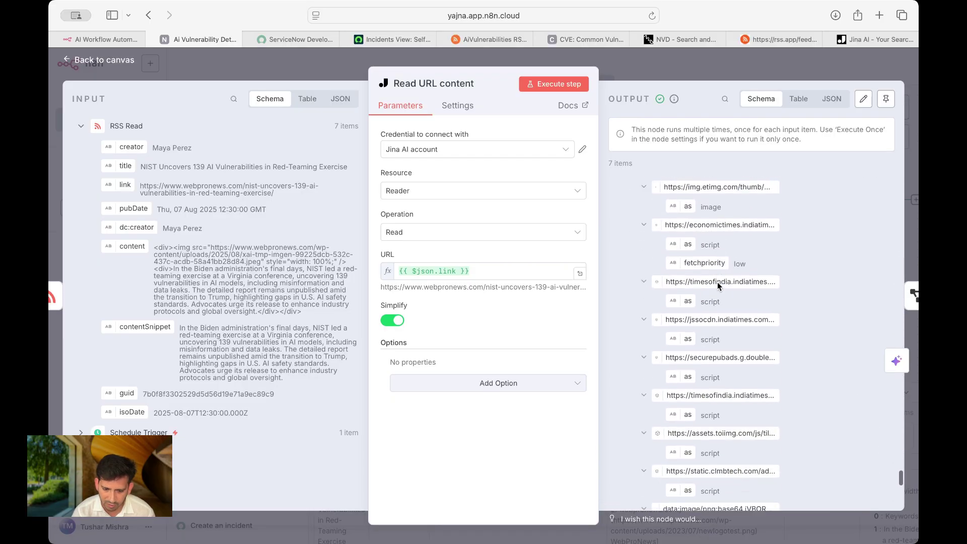
scroll(717, 282, down, 2)
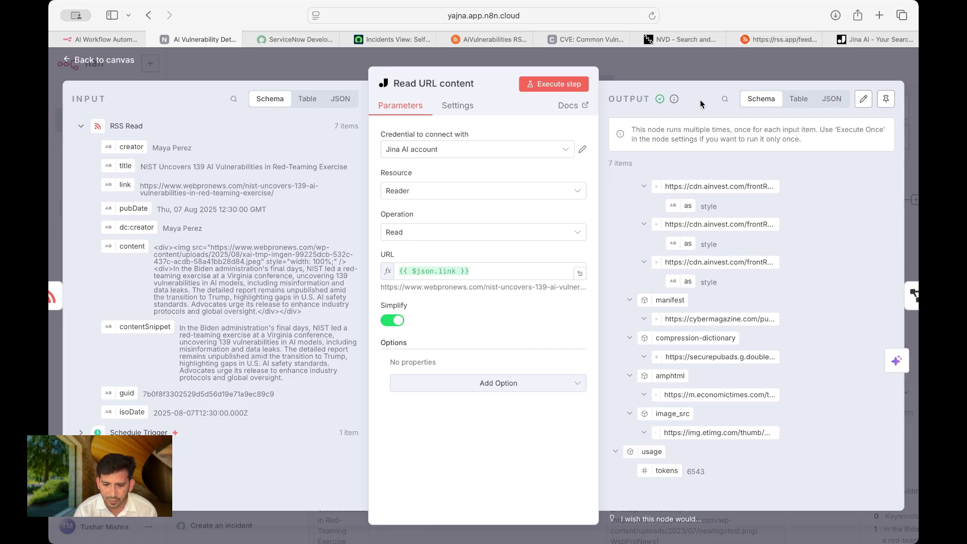
click(741, 67)
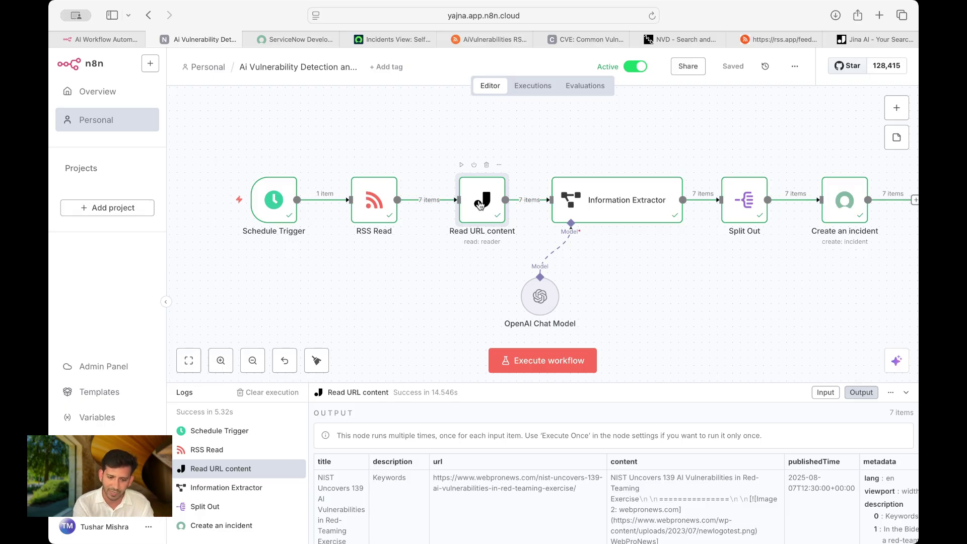
- Open the Information Extractor node and examine the incoming Read URL content metadata against the fields mapped in its Text expression
double_click(599, 199)
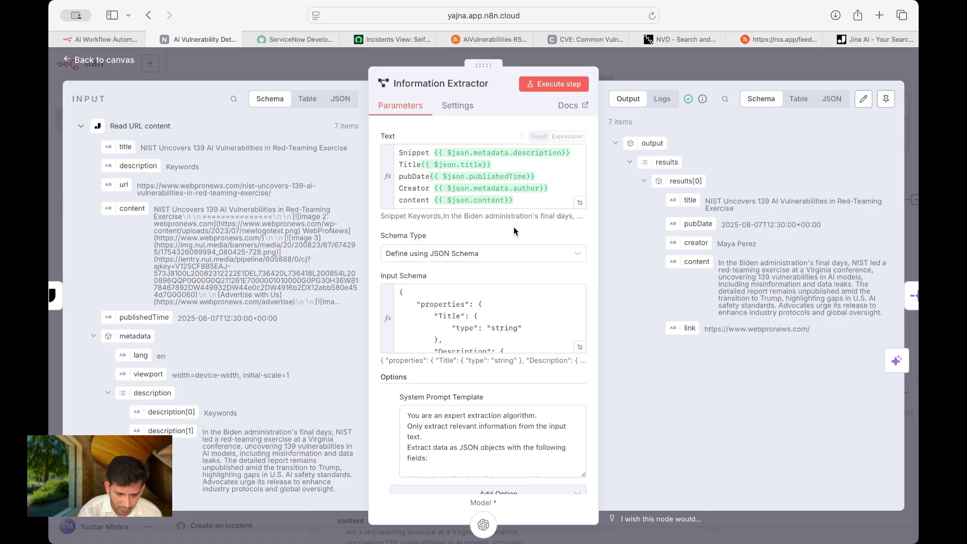
scroll(294, 330, down, 15)
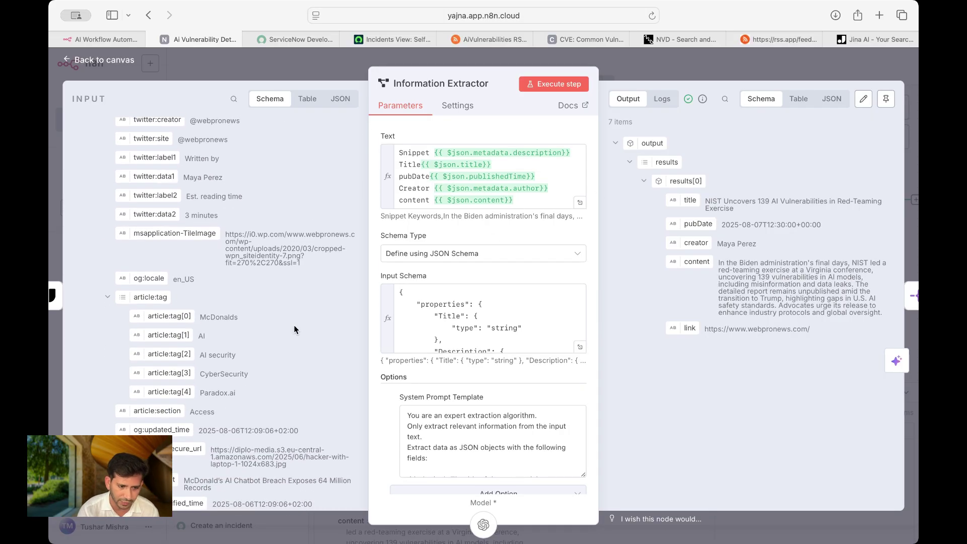
scroll(294, 329, up, 8)
scroll(295, 330, down, 8)
scroll(294, 329, up, 5)
scroll(295, 330, down, 3)
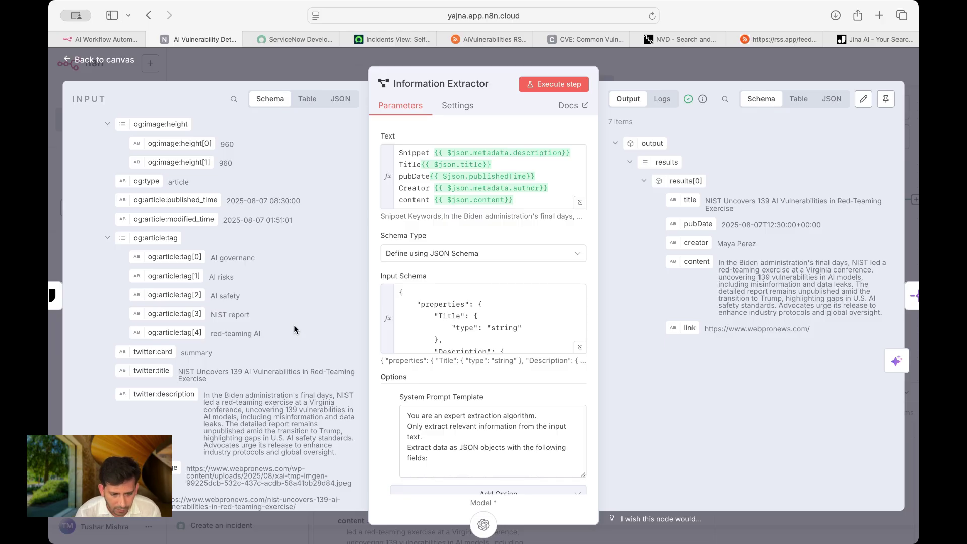
scroll(430, 325, down, 1)
scroll(430, 323, down, 2)
scroll(431, 317, up, 3)
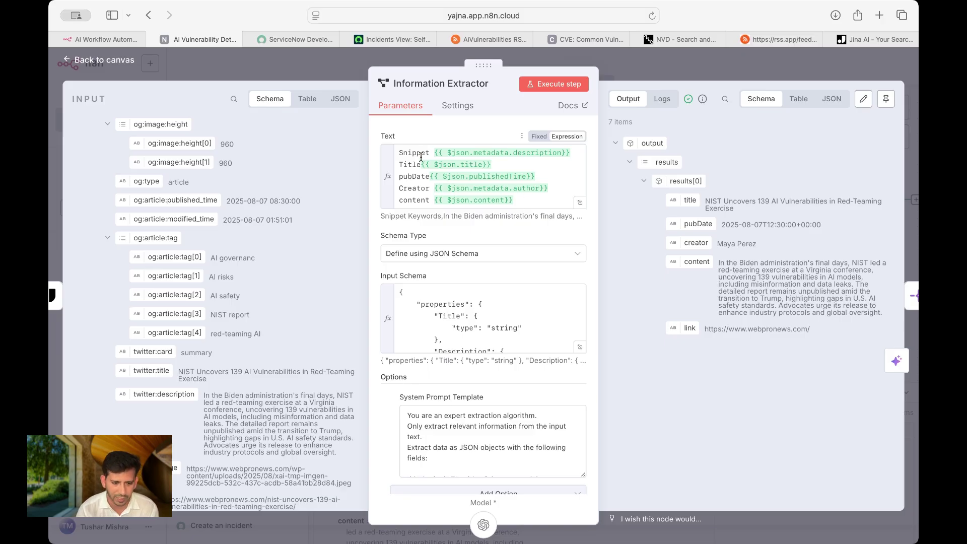
scroll(256, 160, up, 6)
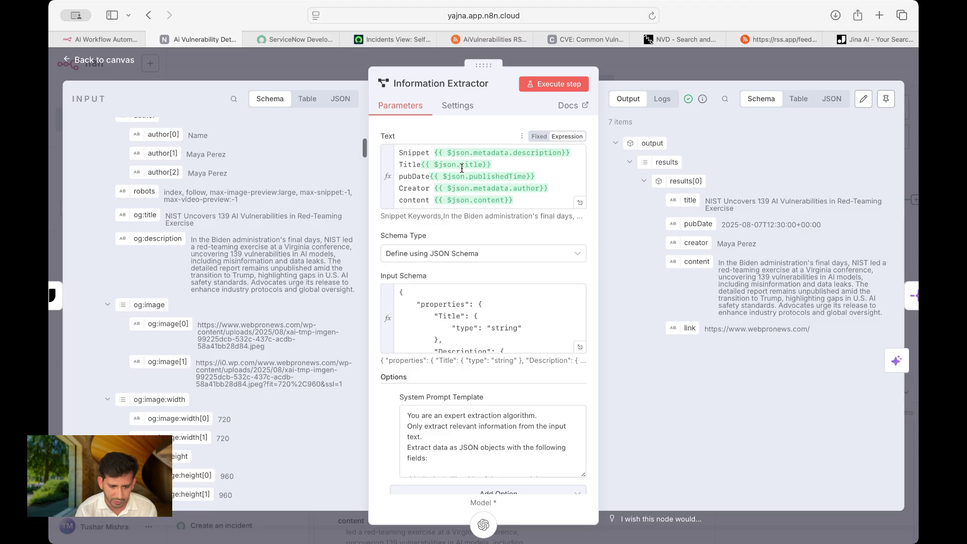
- Review the Information Extractor's input JSON schema from the Title property through SiteName to its end
scroll(448, 240, down, 2)
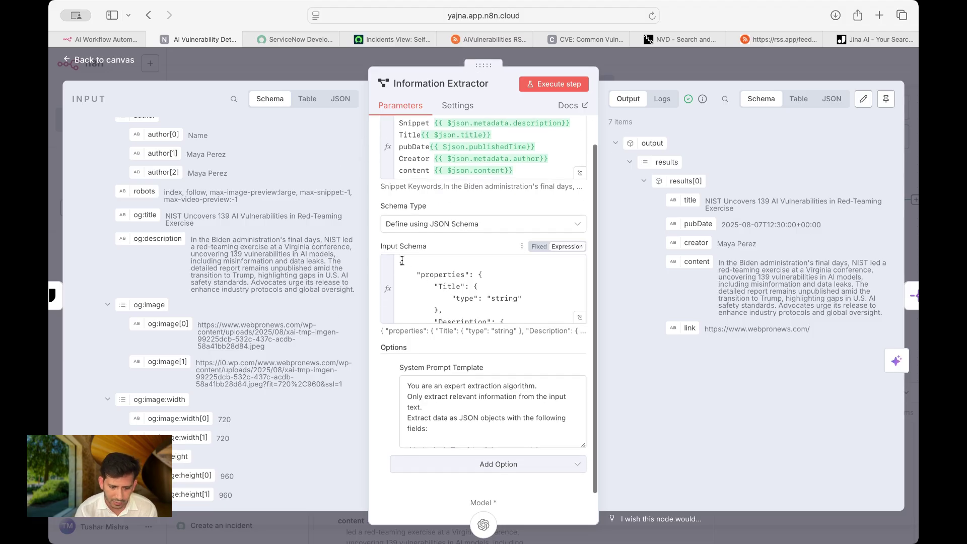
scroll(427, 286, down, 6)
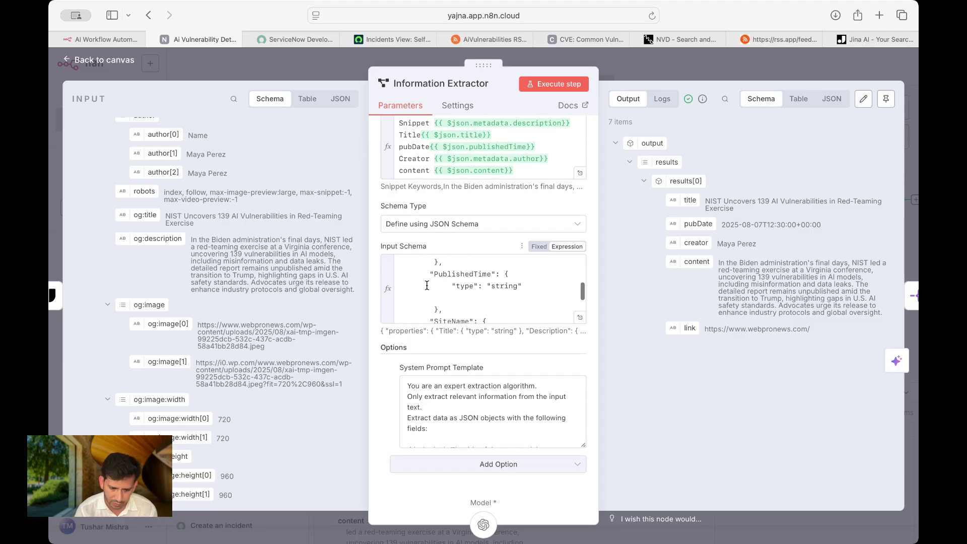
scroll(427, 286, up, 3)
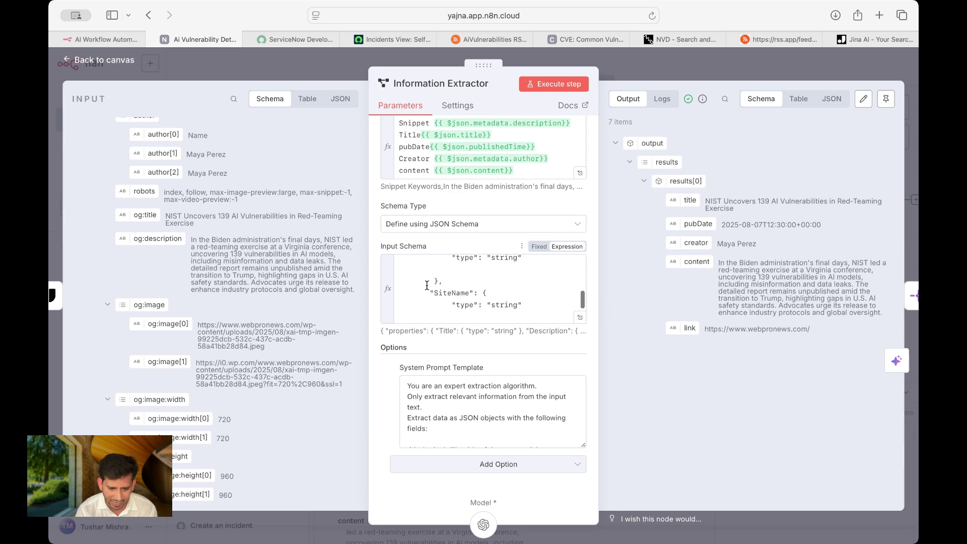
scroll(448, 294, up, 6)
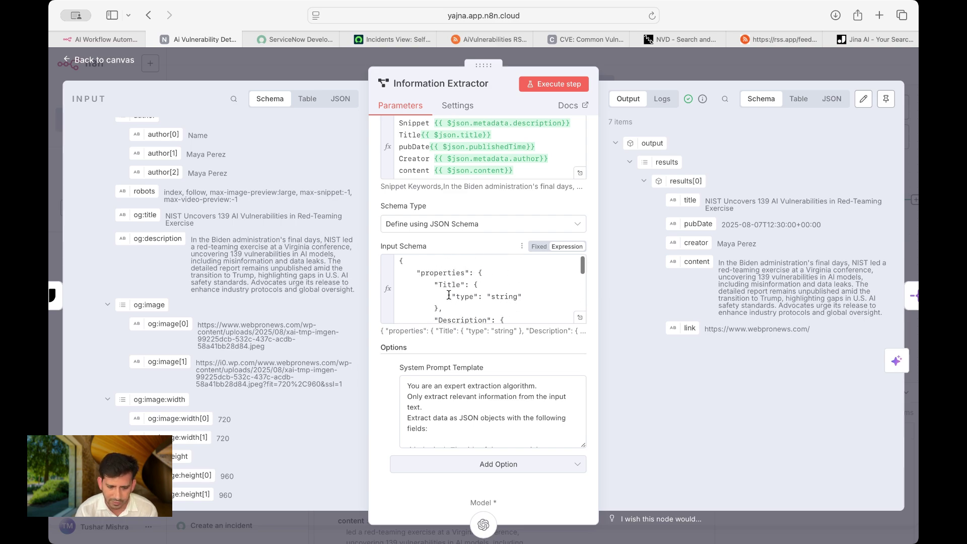
scroll(449, 295, down, 6)
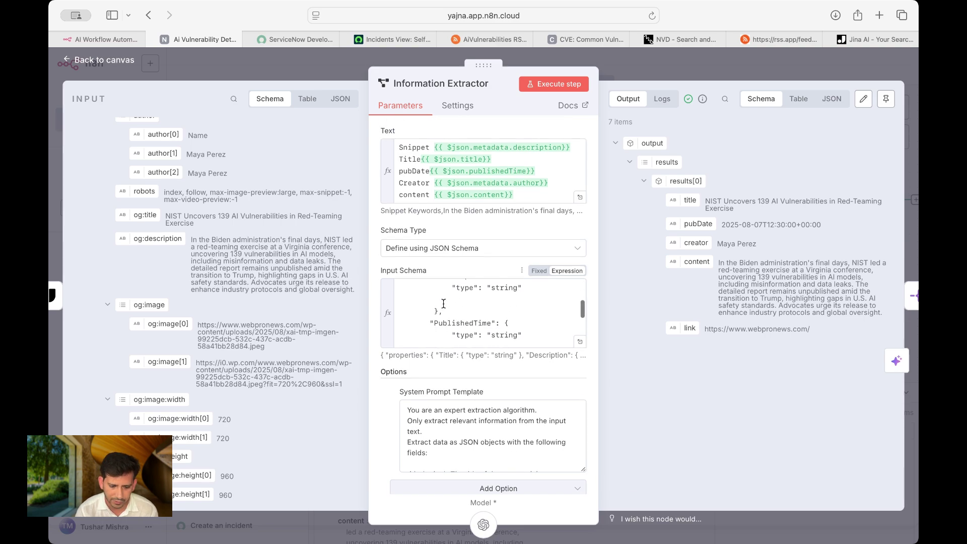
scroll(443, 303, down, 1)
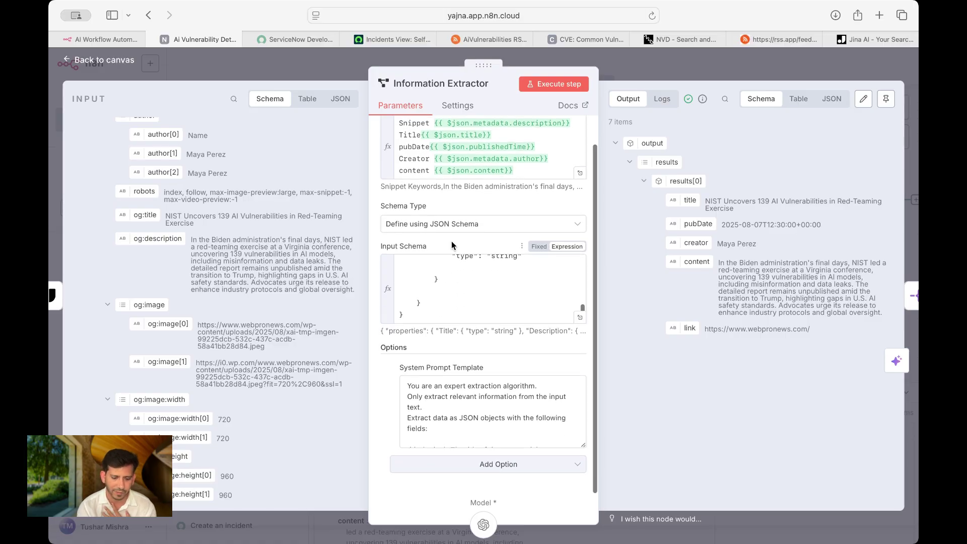
- Read the Information Extractor's system prompt template, including its title, link, pubDate, creator and content field definitions
scroll(473, 403, down, 5)
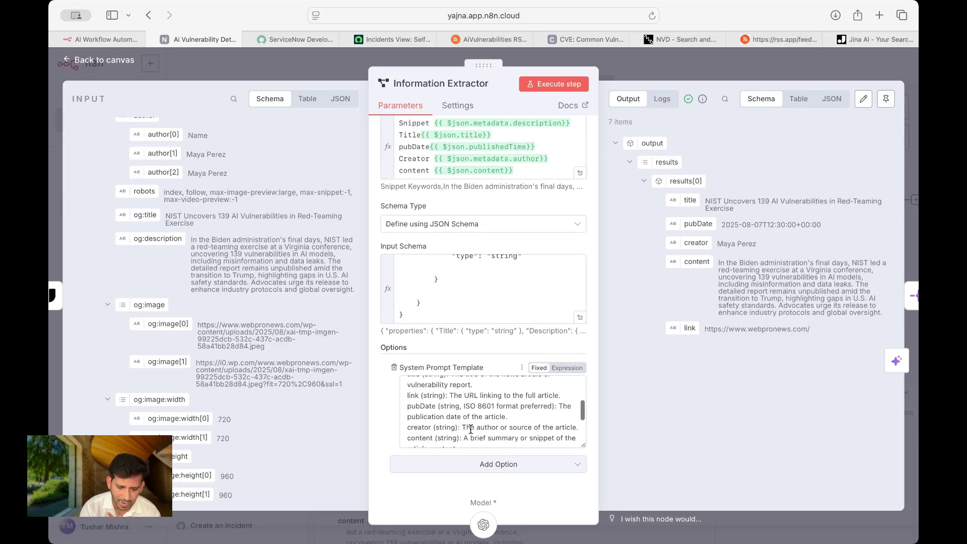
scroll(470, 429, up, 2)
scroll(470, 429, down, 1)
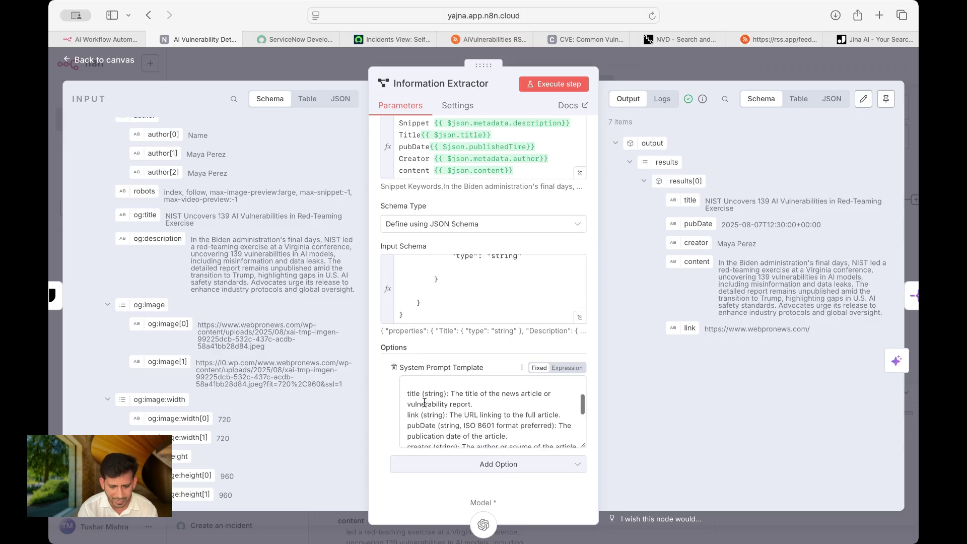
scroll(431, 419, down, 3)
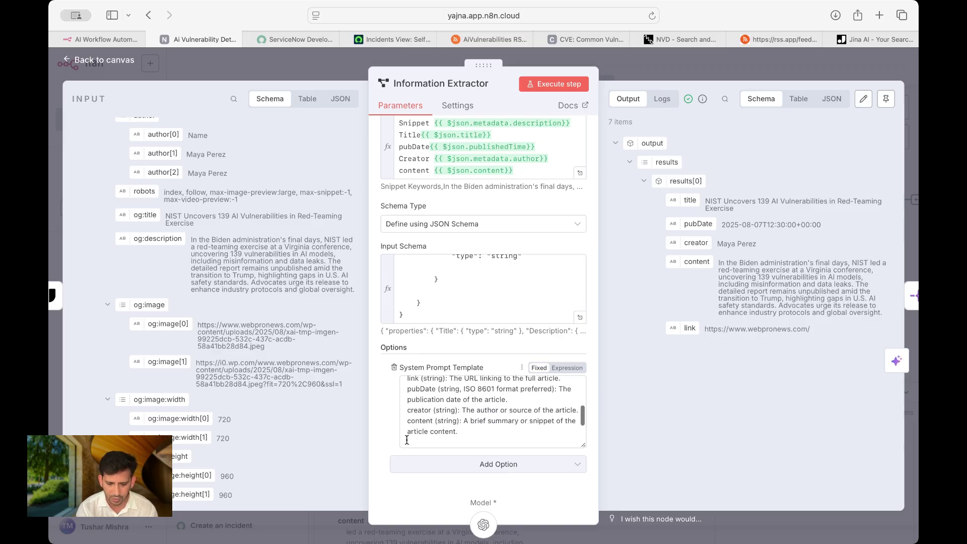
scroll(385, 416, up, 2)
scroll(384, 417, up, 1)
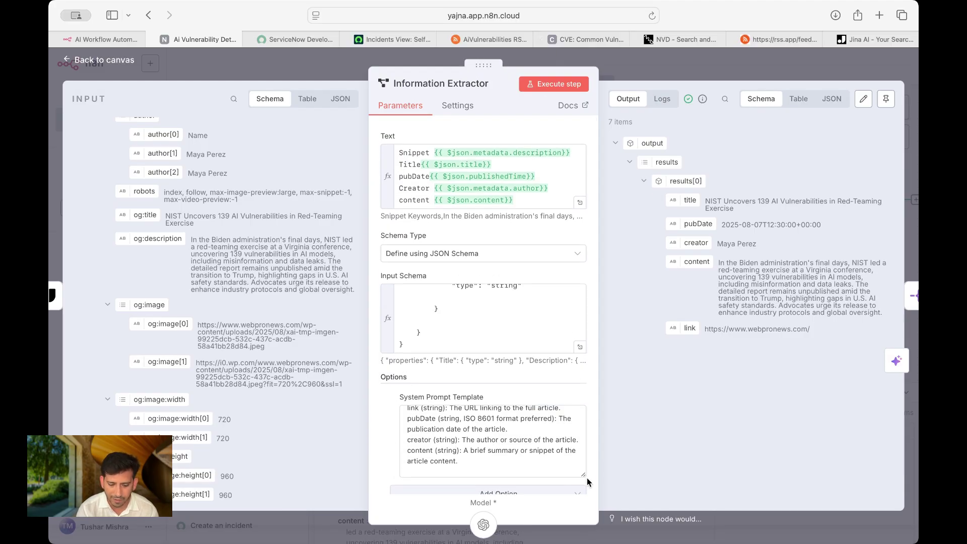
scroll(586, 481, down, 3)
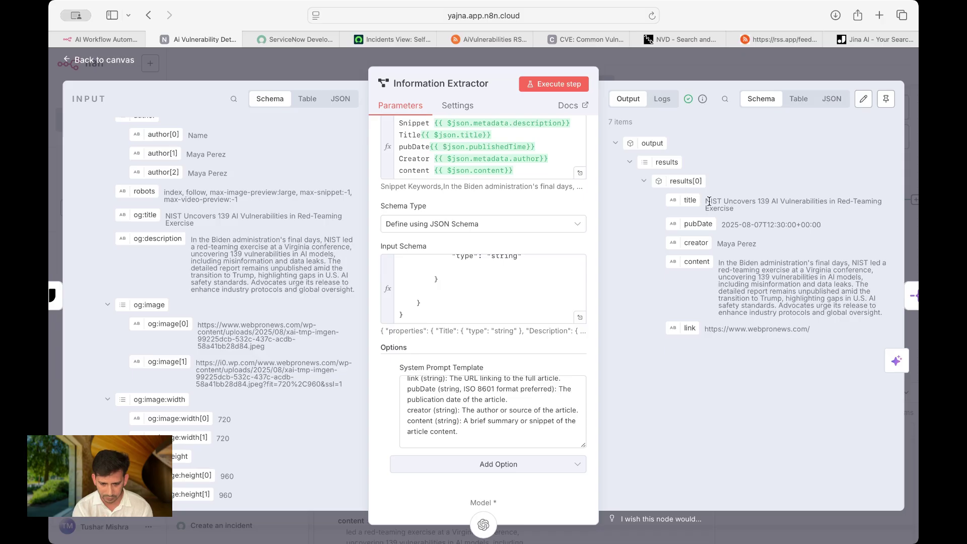
- Compare the Information Extractor's incoming description and author metadata with its extracted results, and close the node
scroll(288, 213, up, 10)
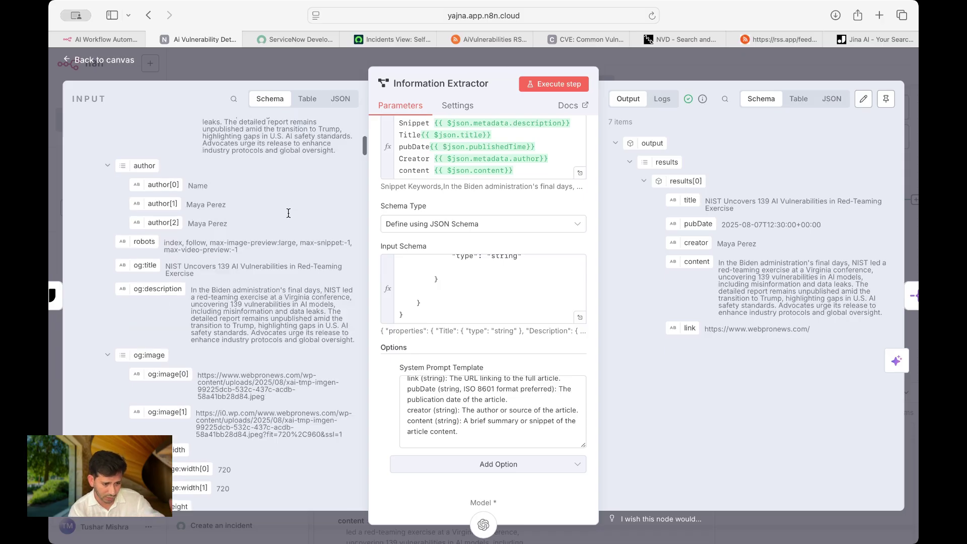
scroll(288, 212, down, 5)
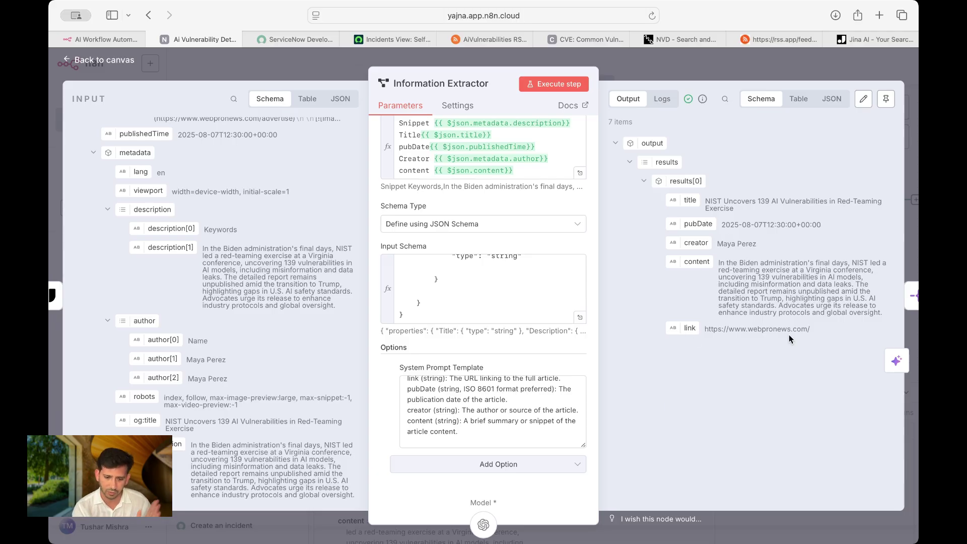
click(710, 73)
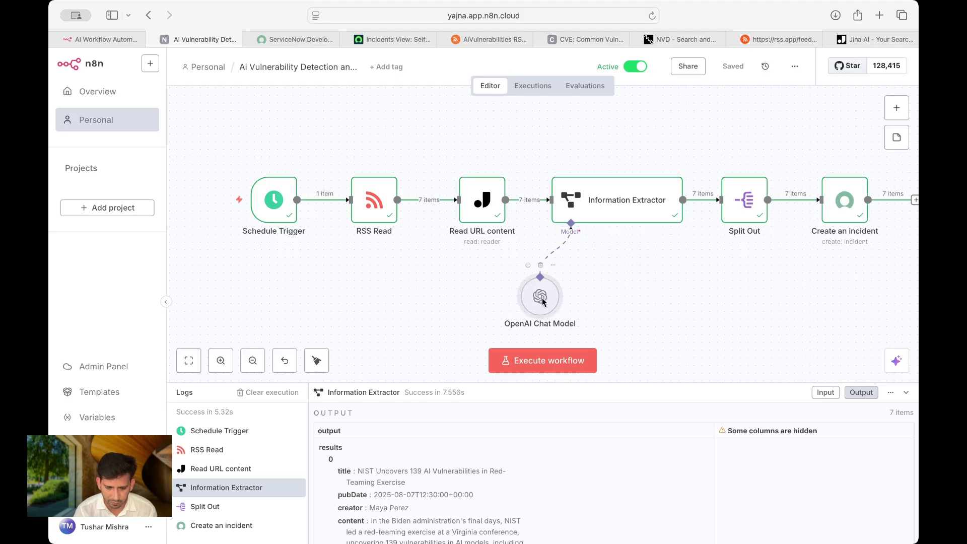
- Check the OpenAI Chat Model node's credential and model, and the Split Out node's field settings and output
double_click(542, 302)
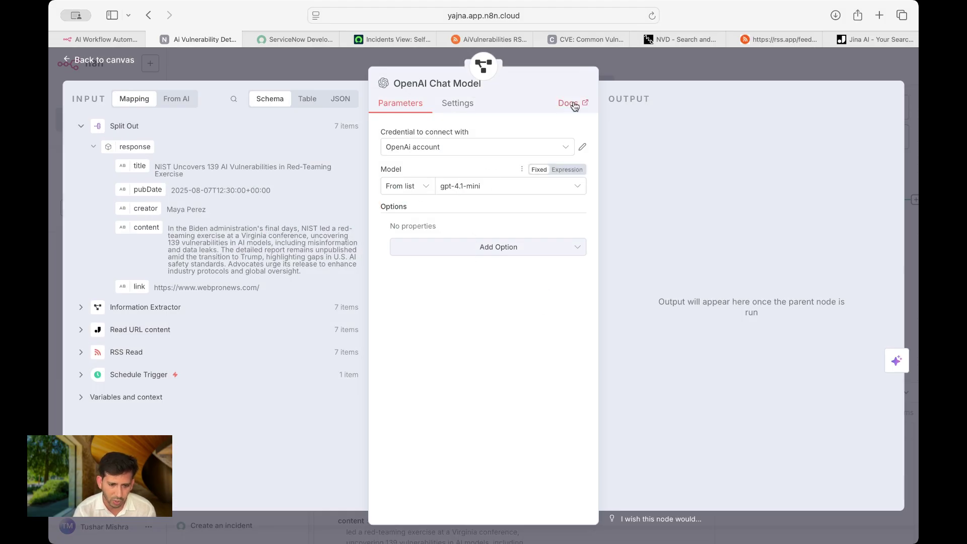
click(644, 61)
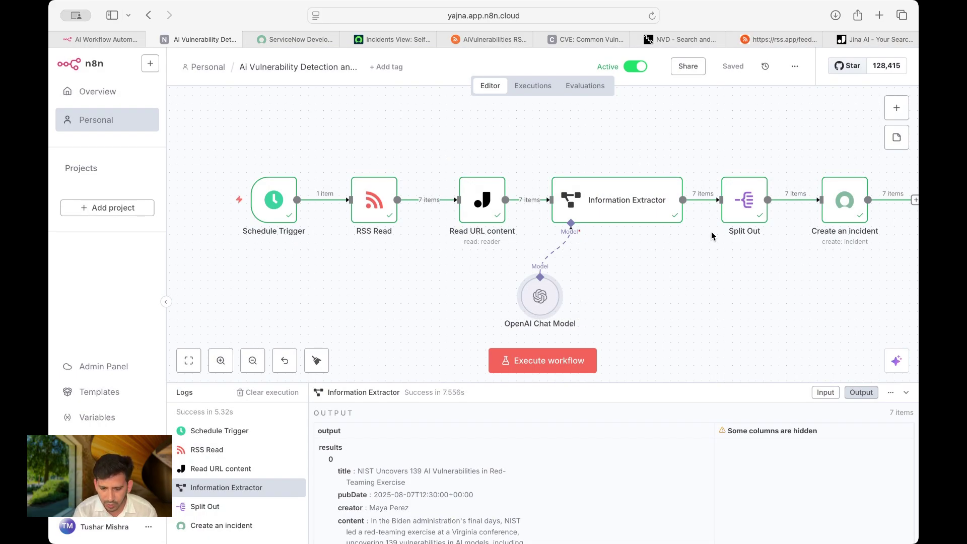
double_click(739, 207)
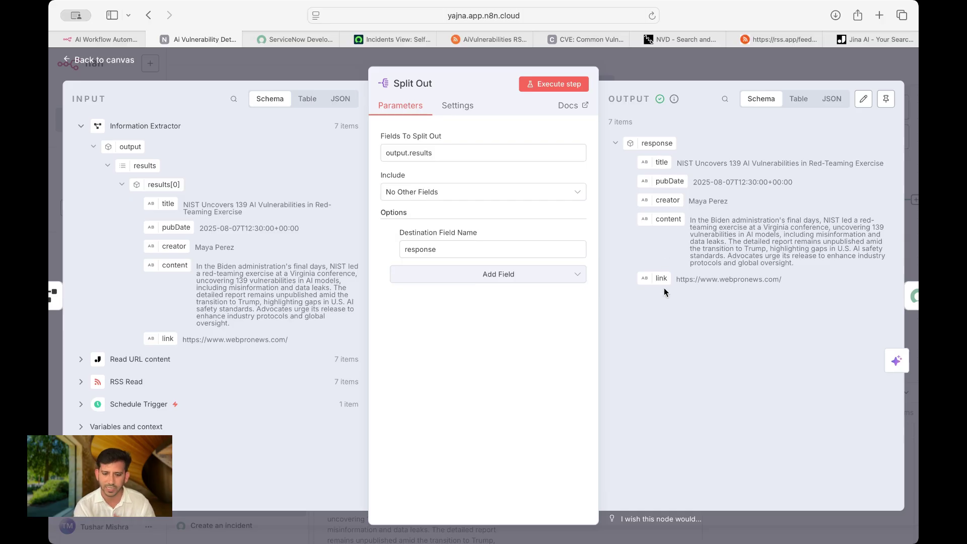
key(Escape)
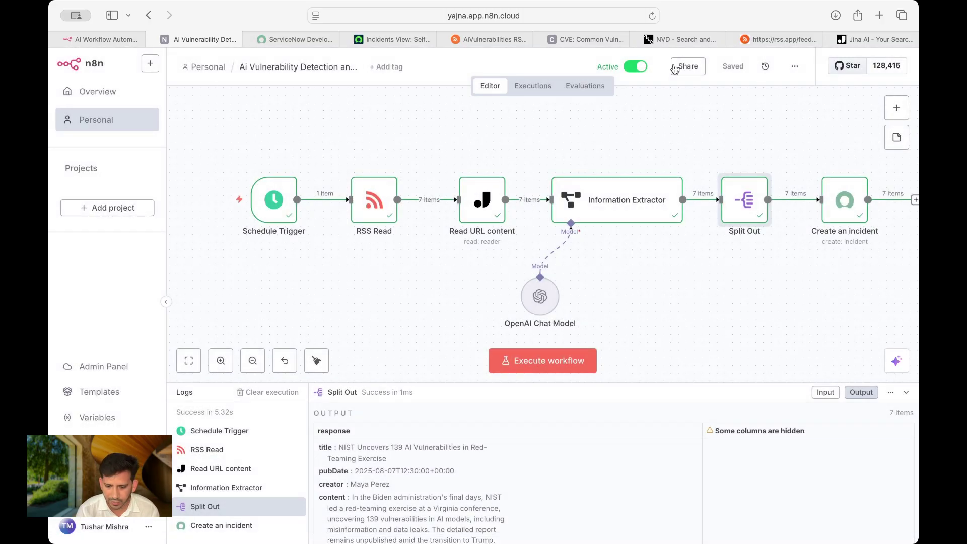
- Review the Create an incident node's ServiceNow credential, operation, short description and description mappings, and return to the canvas
double_click(842, 209)
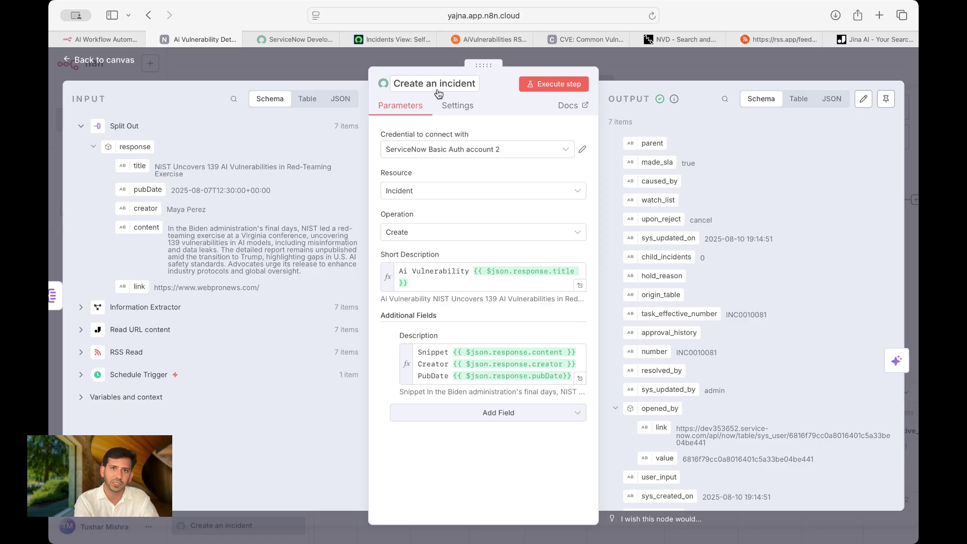
click(657, 65)
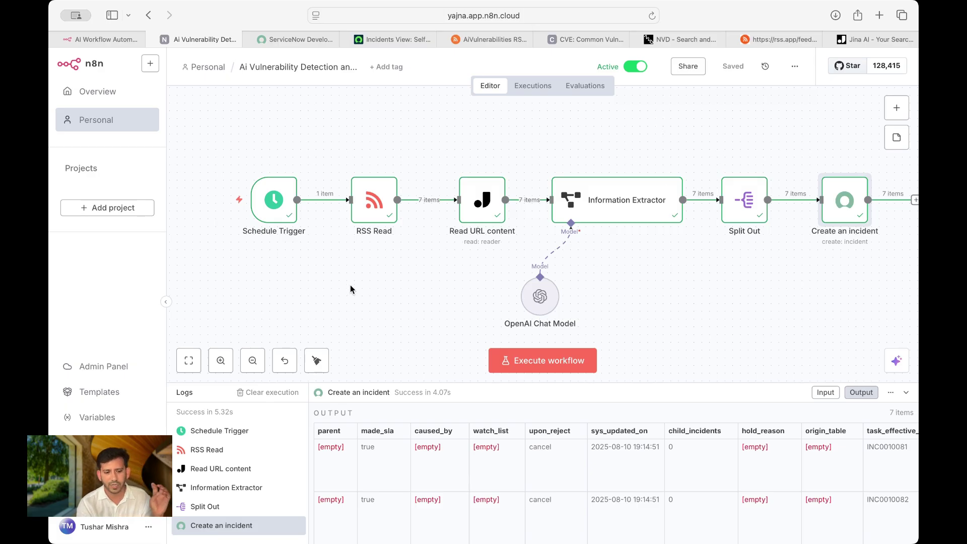
mouse_move(282, 226)
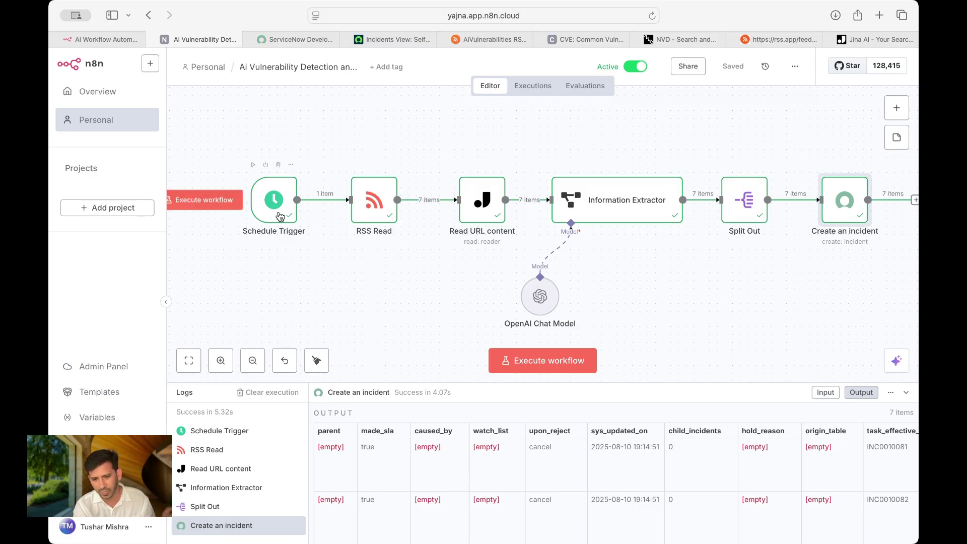
scroll(626, 238, right, 2)
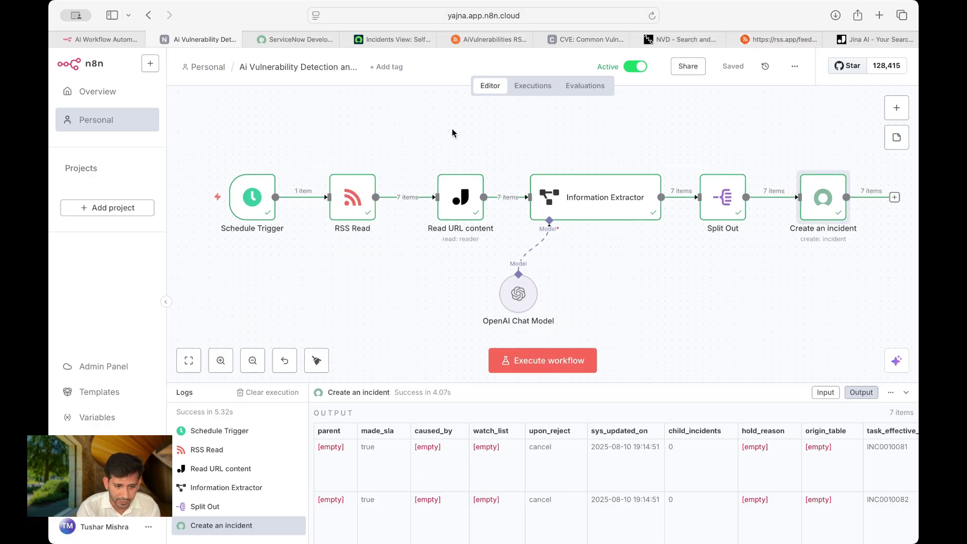
- Switch to the ServiceNow incidents list and filter it by short description "Ai Vulnerability"
click(394, 38)
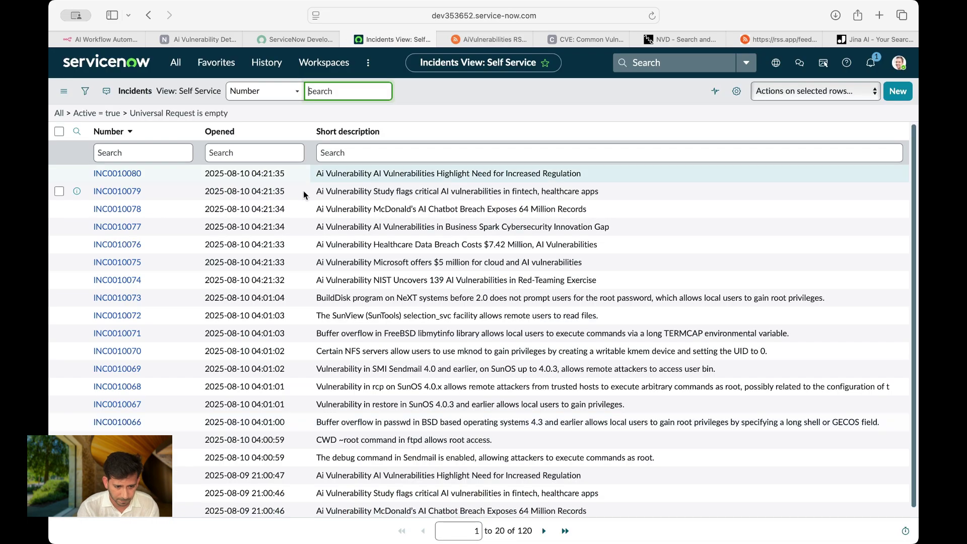
click(351, 152)
text(Ai Vulnerabi)
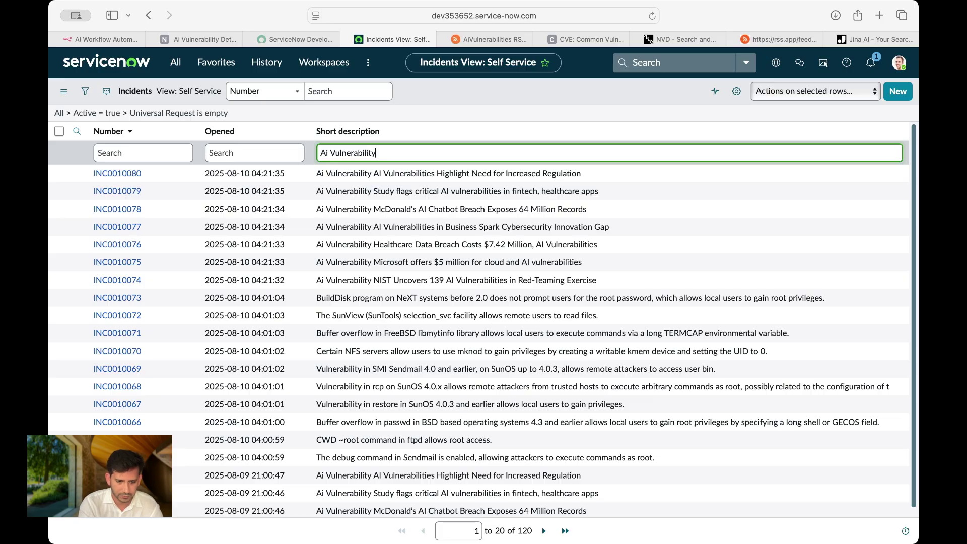
text(lity)
key(Return)
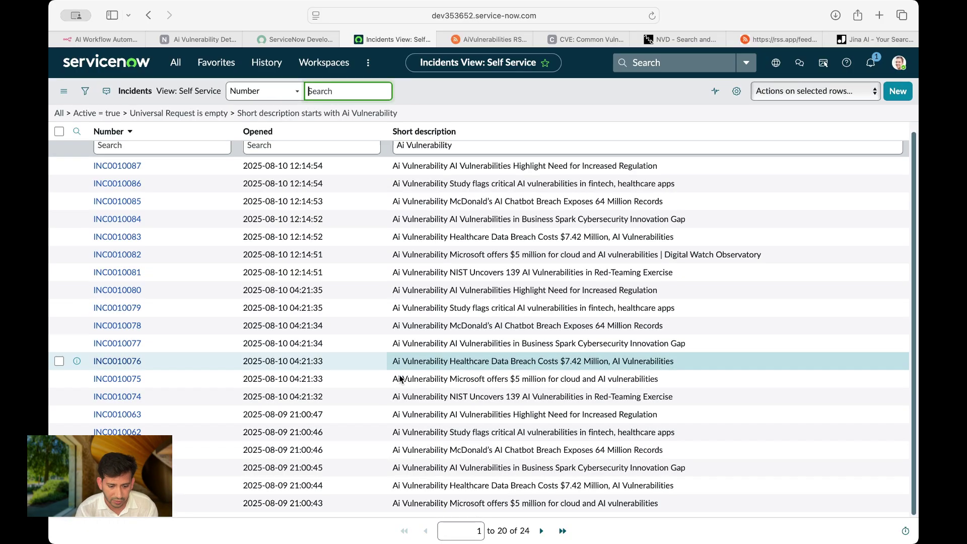
scroll(400, 378, up, 1)
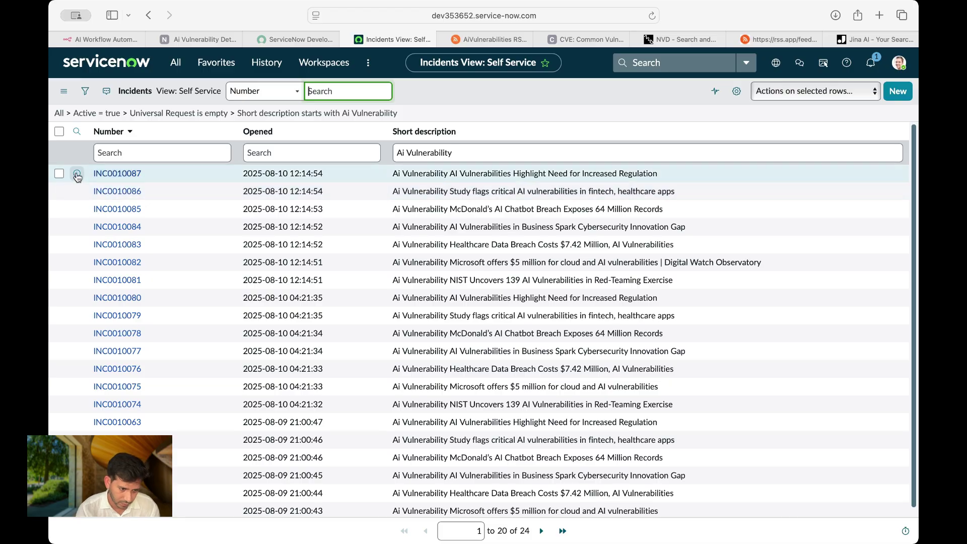
- Open incident INC0010087 in a new browser tab and try to switch its form to Default view
right_click(76, 175)
click(99, 179)
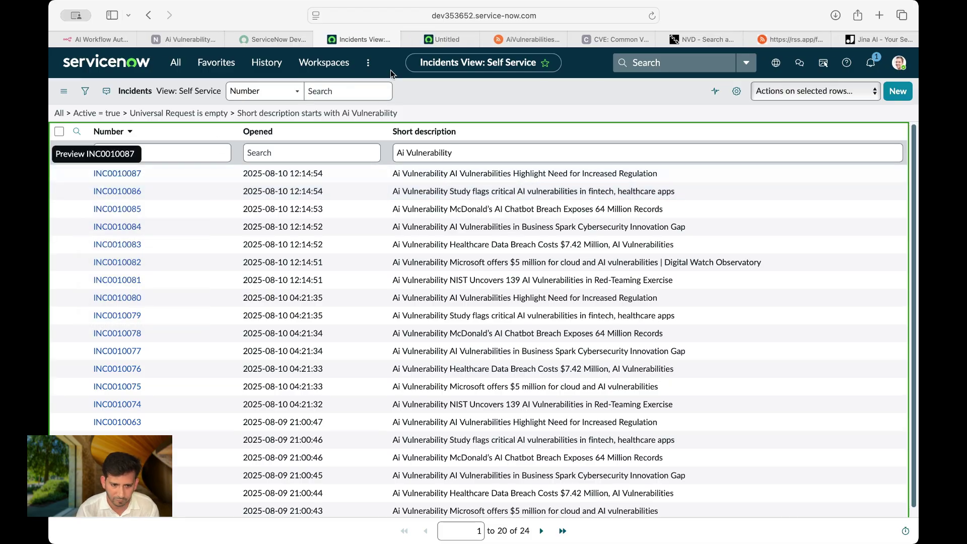
click(433, 43)
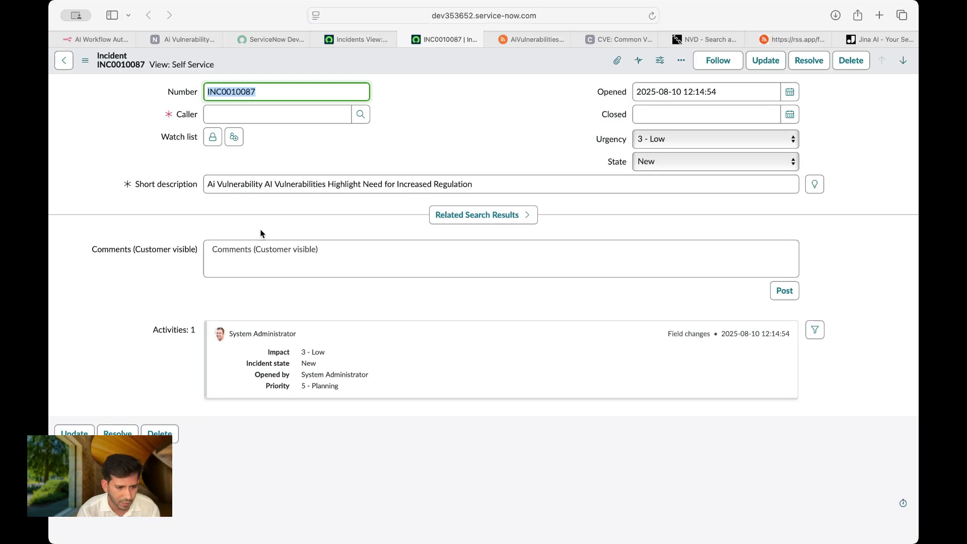
click(87, 66)
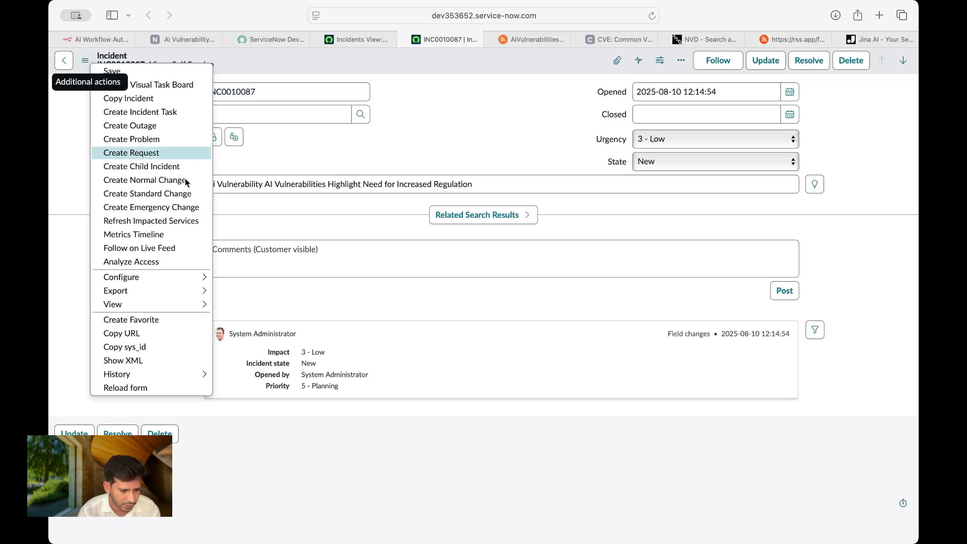
mouse_move(205, 305)
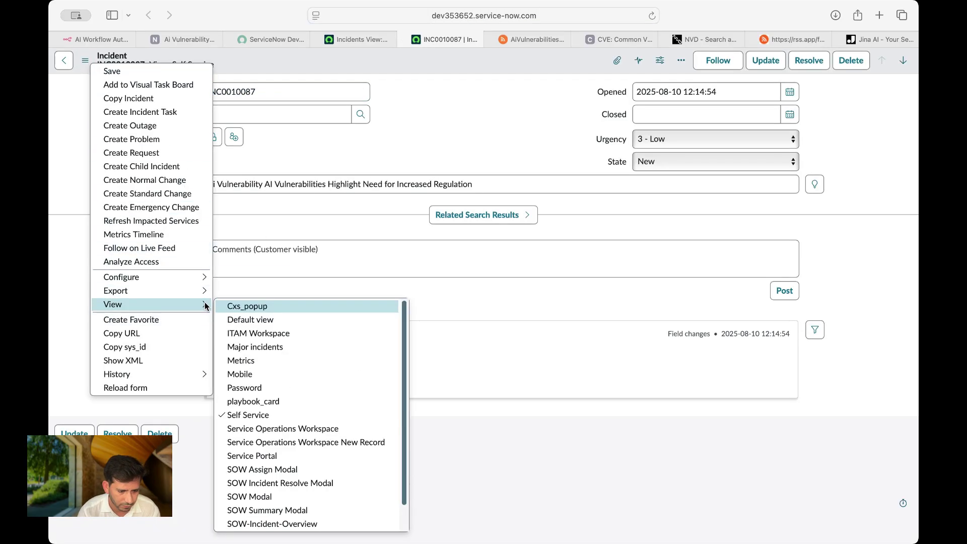
click(246, 320)
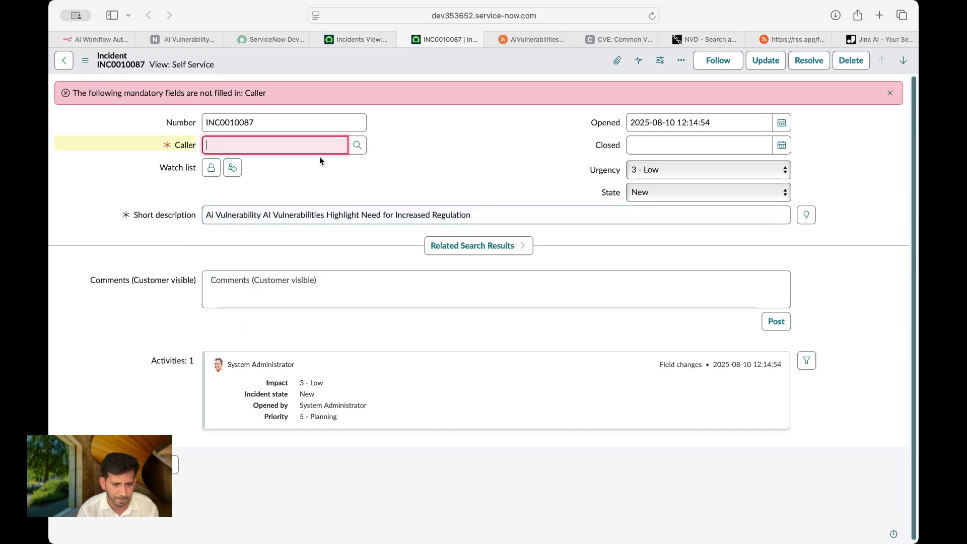
- Select a caller for incident INC0010087 and switch its form to Default view, saving the changes
click(357, 145)
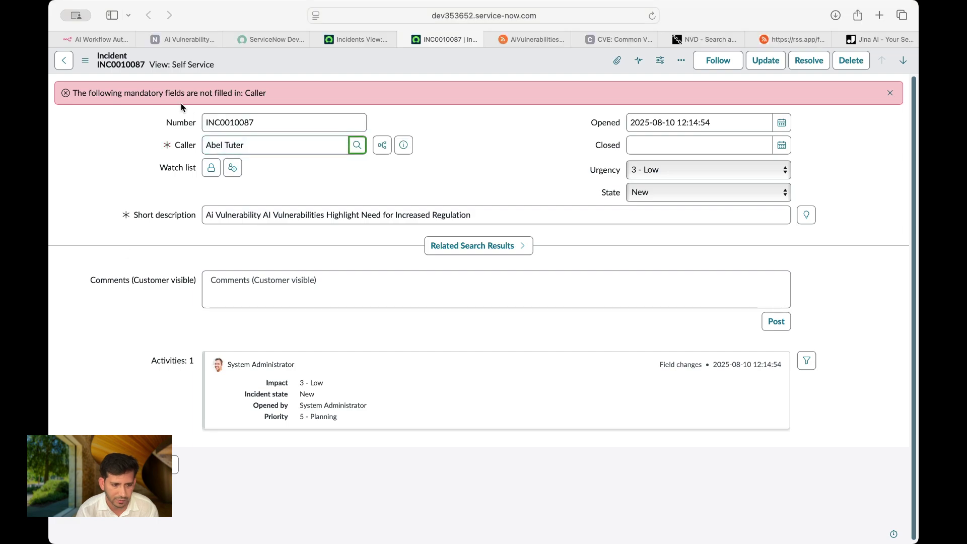
click(85, 61)
mouse_move(194, 305)
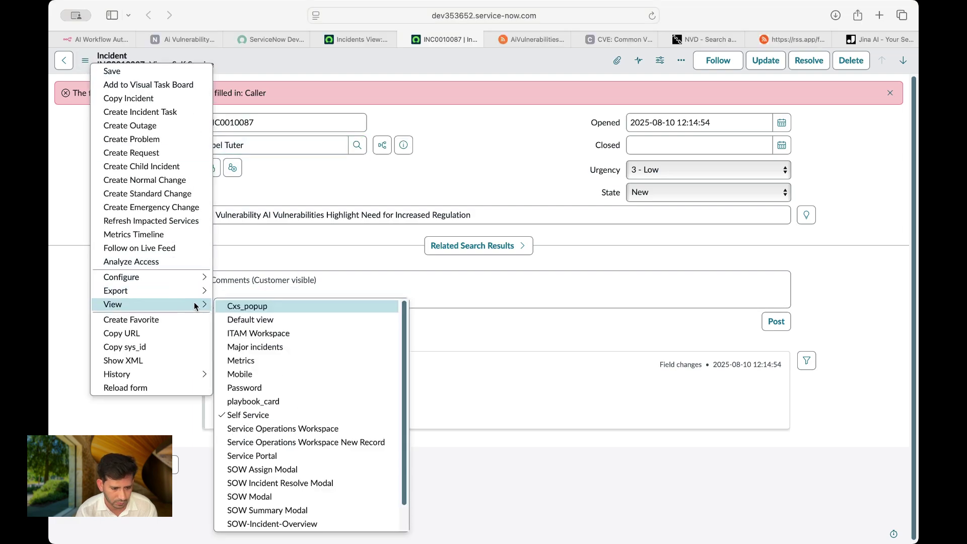
click(249, 321)
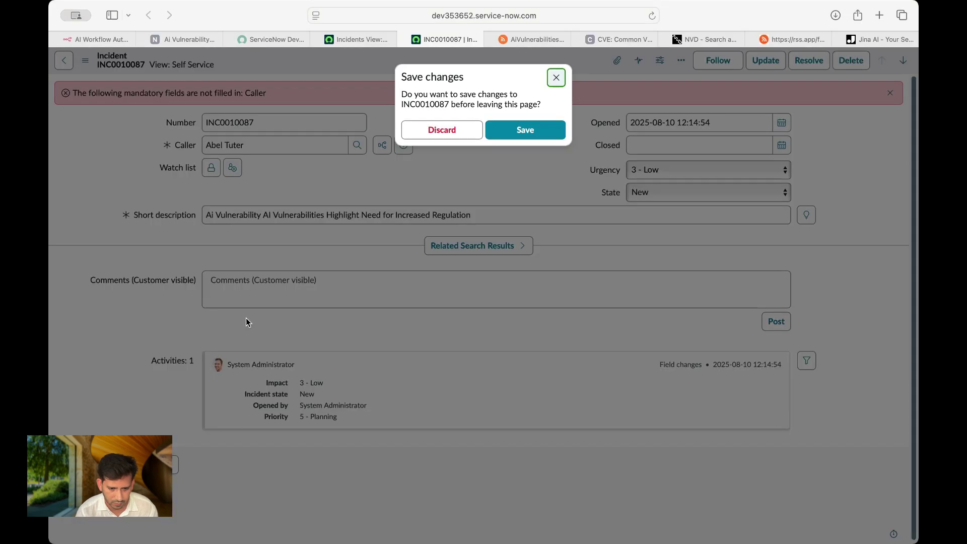
click(517, 132)
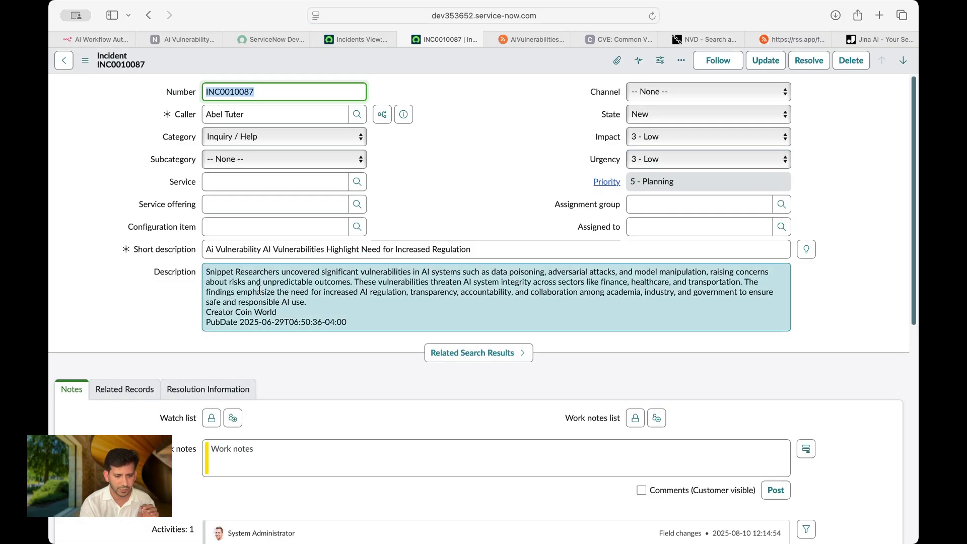
- Review the short description and description of incident INC0010087, and return to the incidents list
drag(205, 251, 459, 257)
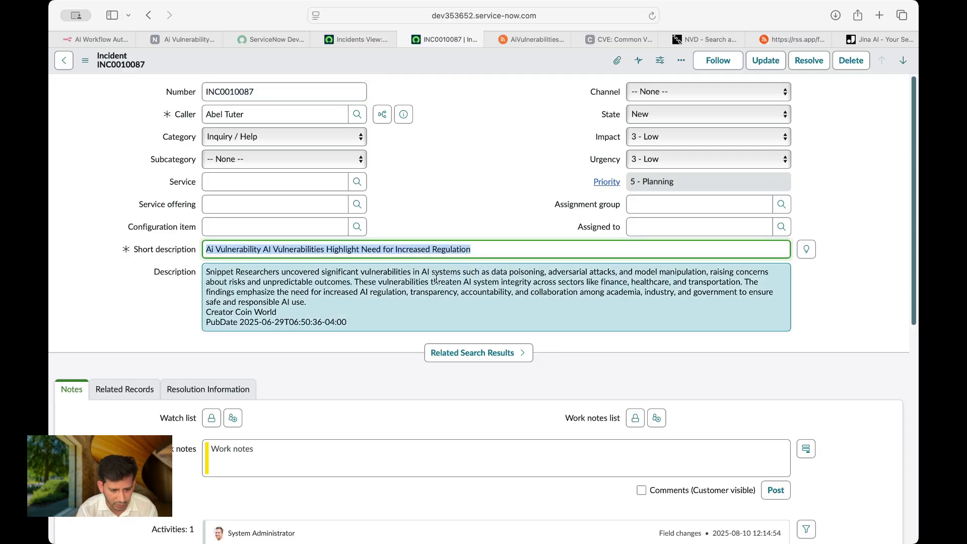
click(360, 291)
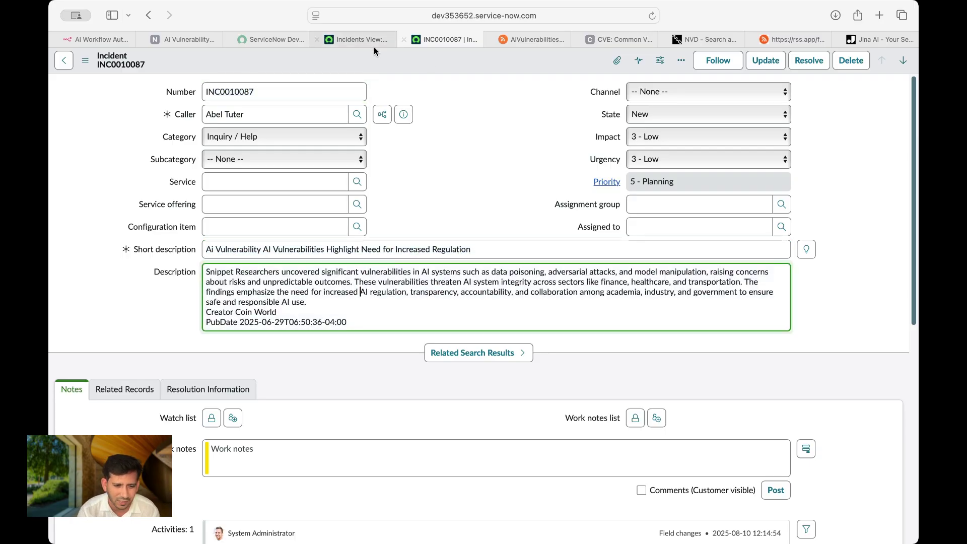
click(362, 40)
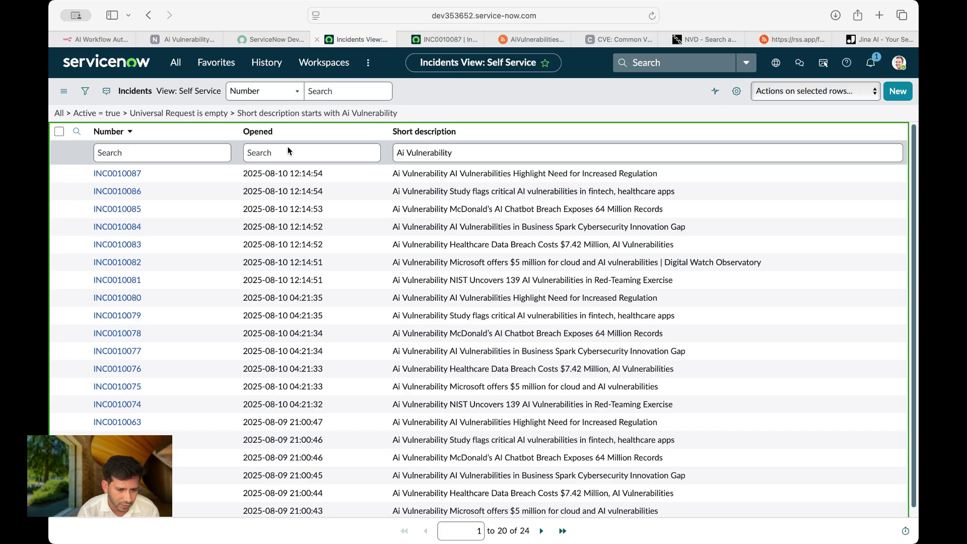
- Open incident INC0010085, about the McDonald's AI chatbot breach, in a new browser tab and select a caller for it
right_click(78, 207)
click(104, 215)
click(478, 39)
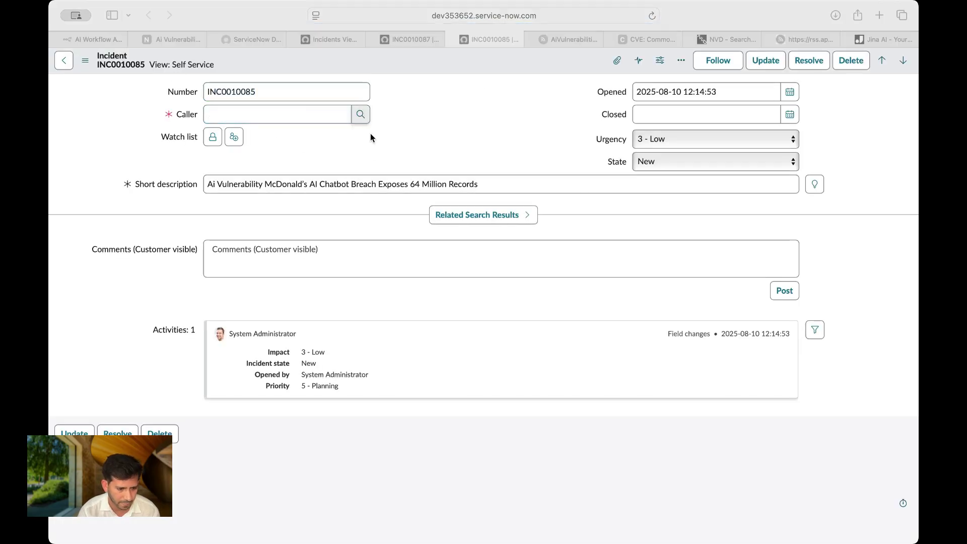
click(122, 255)
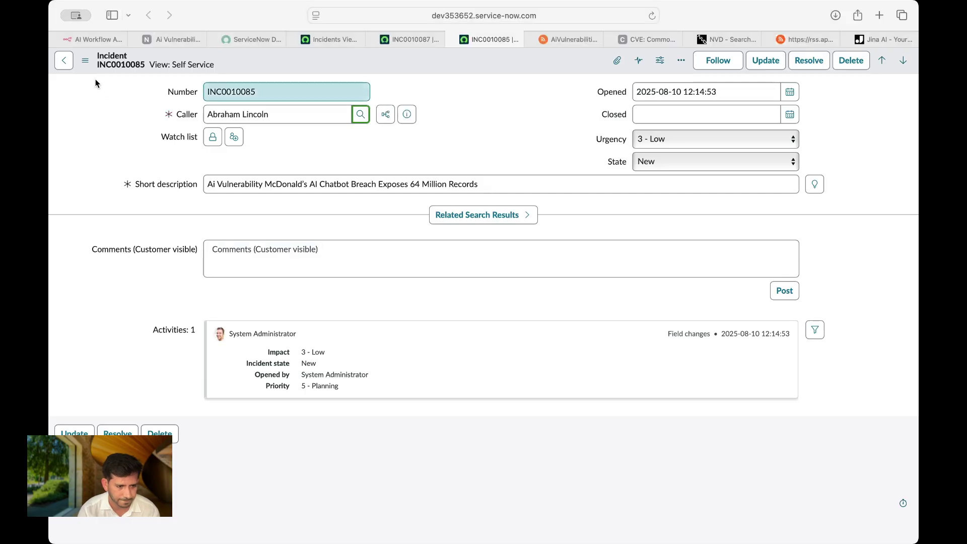
- Switch the form of incident INC0010085 to Default view, saving the pending changes
click(85, 60)
mouse_move(155, 305)
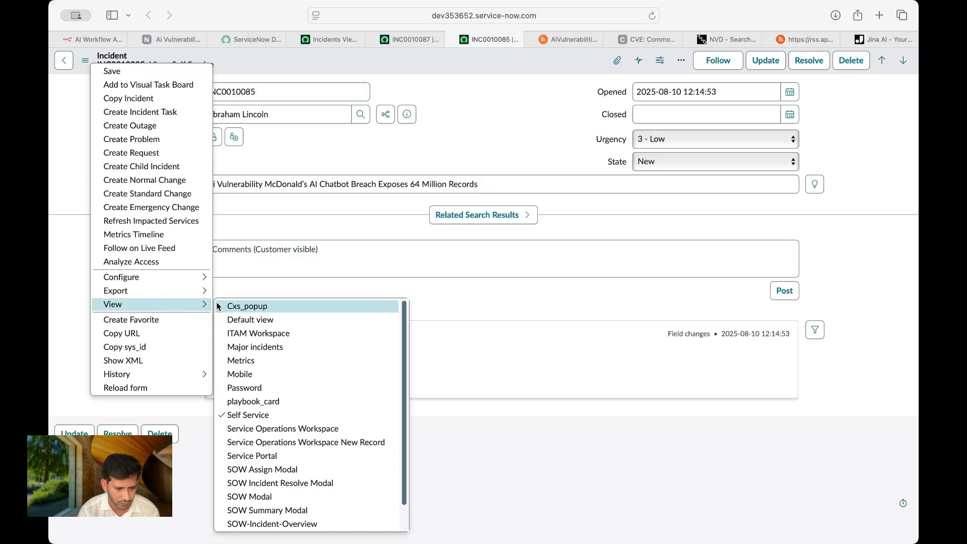
click(246, 322)
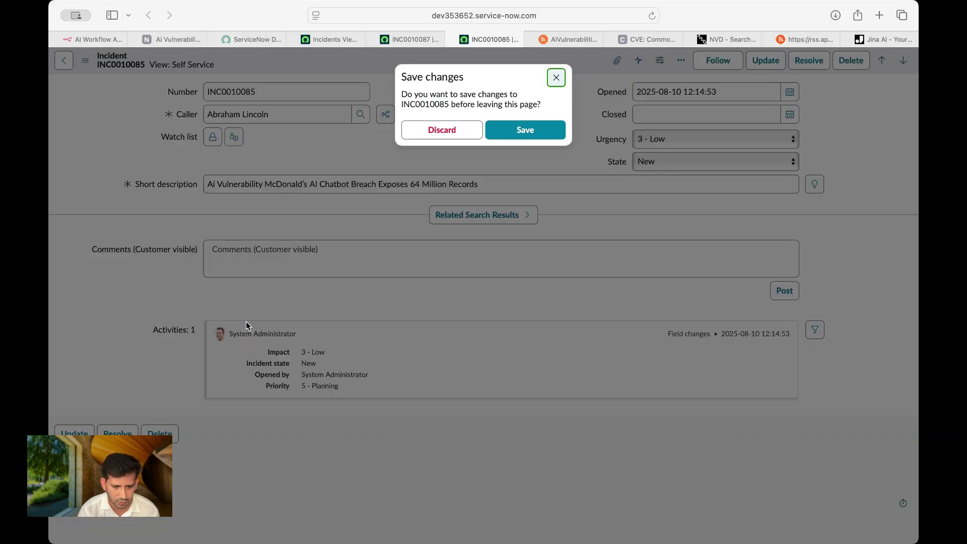
click(519, 134)
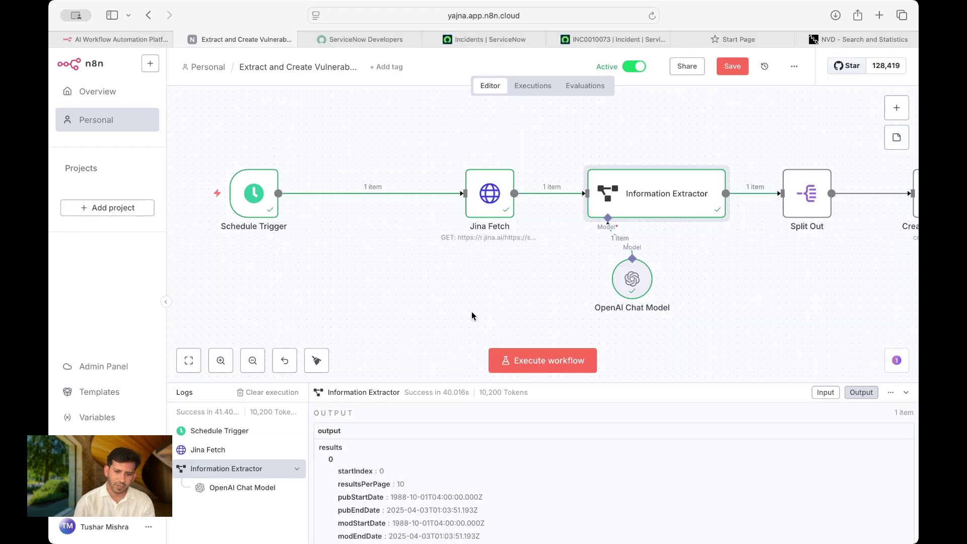
- Open the CVE website, cve.org, in a new browser tab, and return to the n8n vulnerability workflow
click(879, 15)
text(cve)
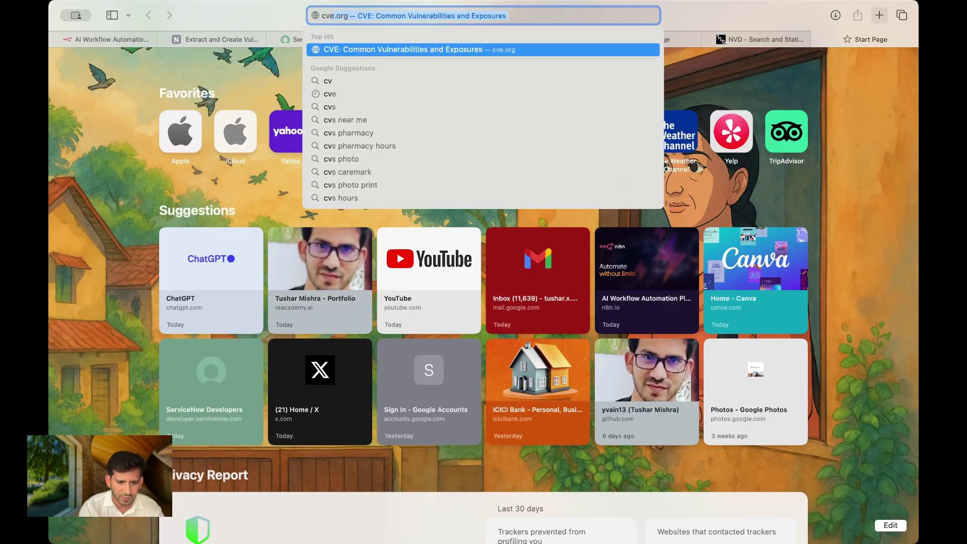
key(Return)
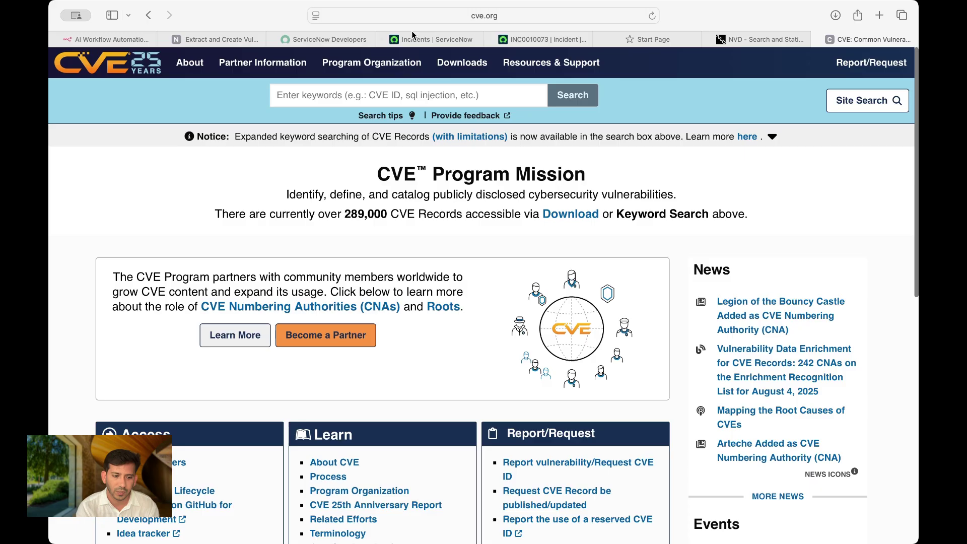
click(214, 39)
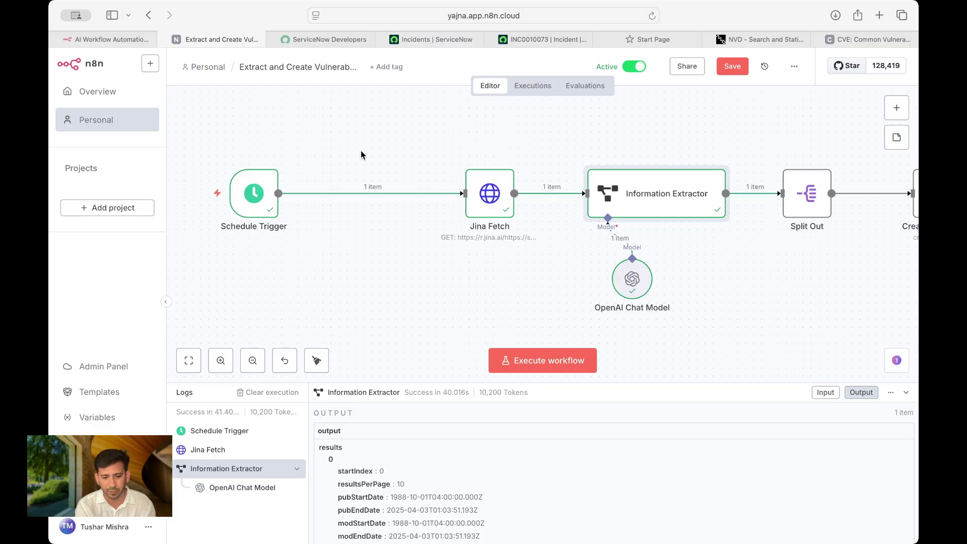
scroll(400, 262, down, 2)
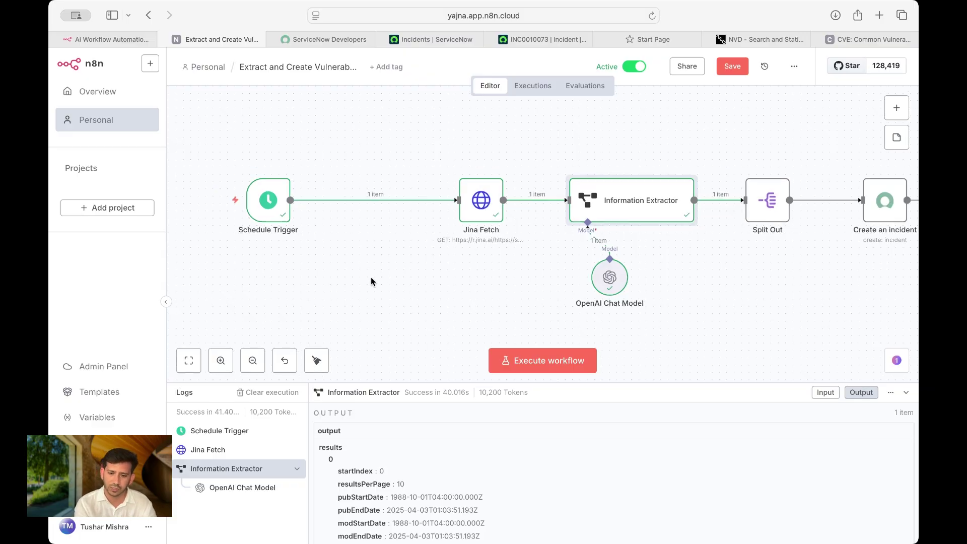
- Switch to the NVD Vulnerability Search page and look over its list of published vulnerabilities
click(760, 40)
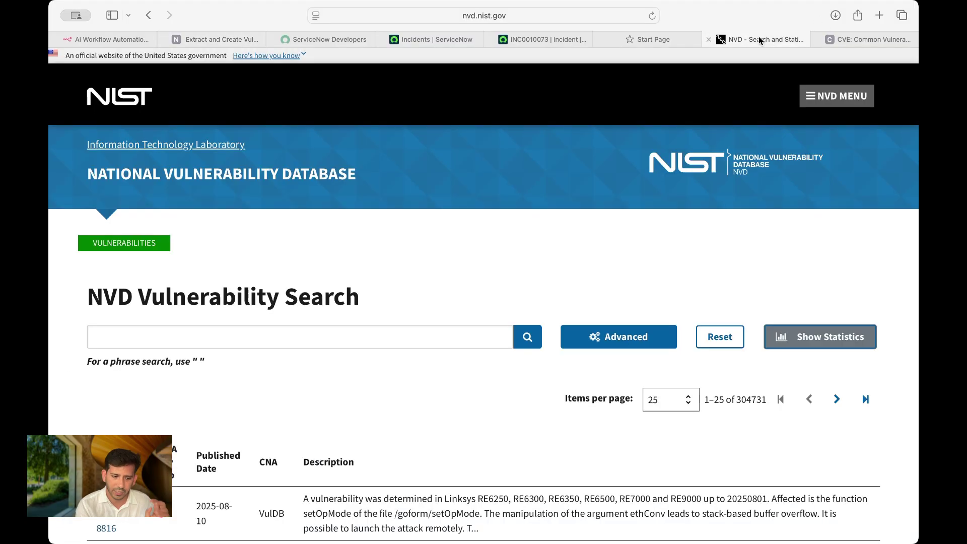
scroll(397, 297, down, 2)
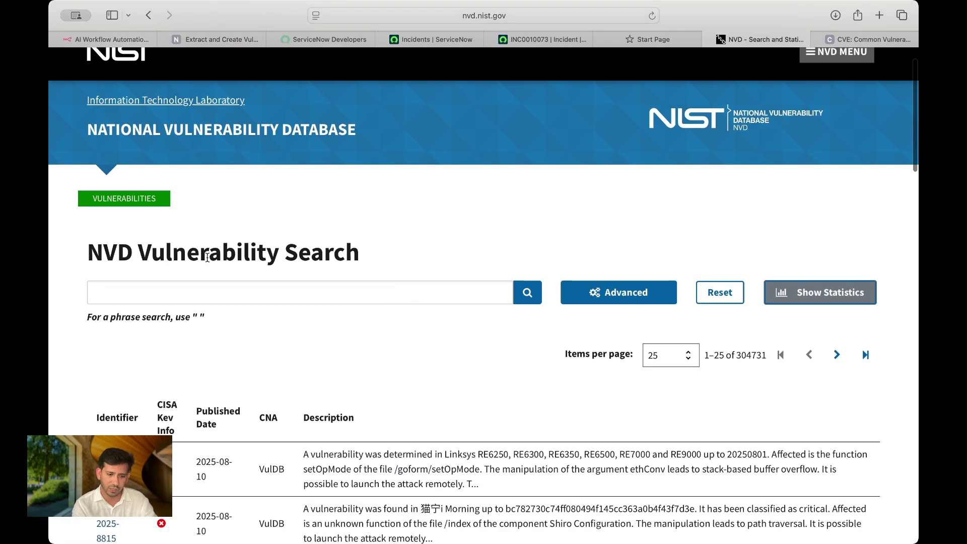
scroll(454, 253, down, 1)
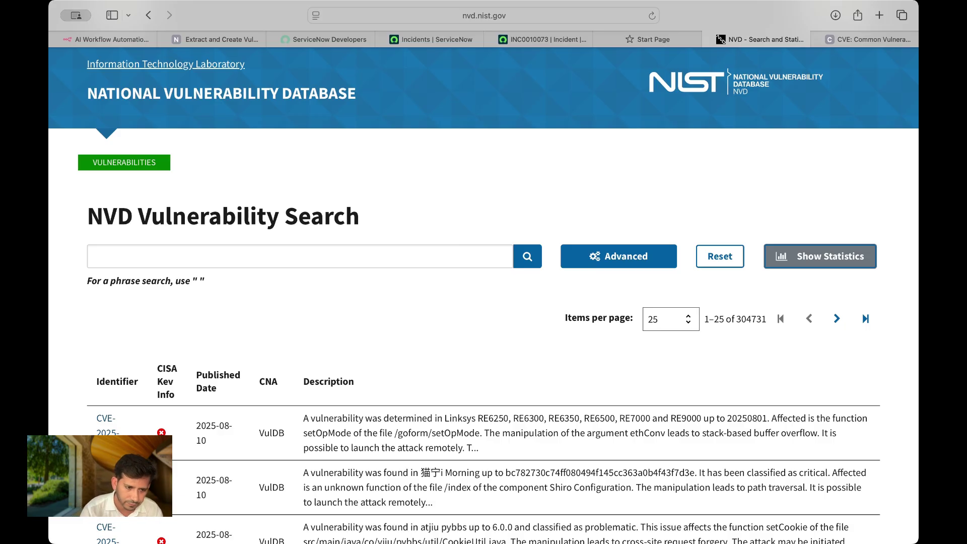
- Return to the n8n vulnerability workflow and open the Jina Fetch node
click(224, 42)
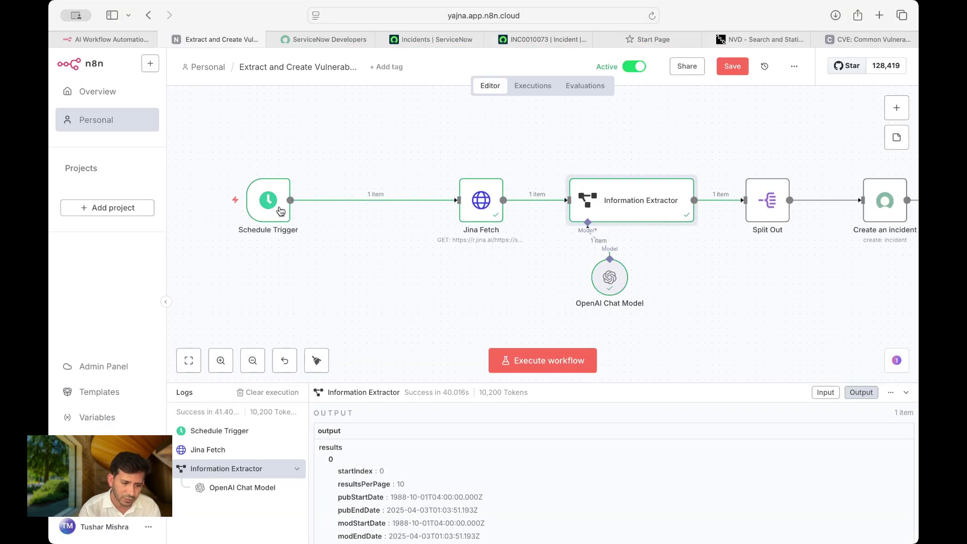
mouse_move(269, 207)
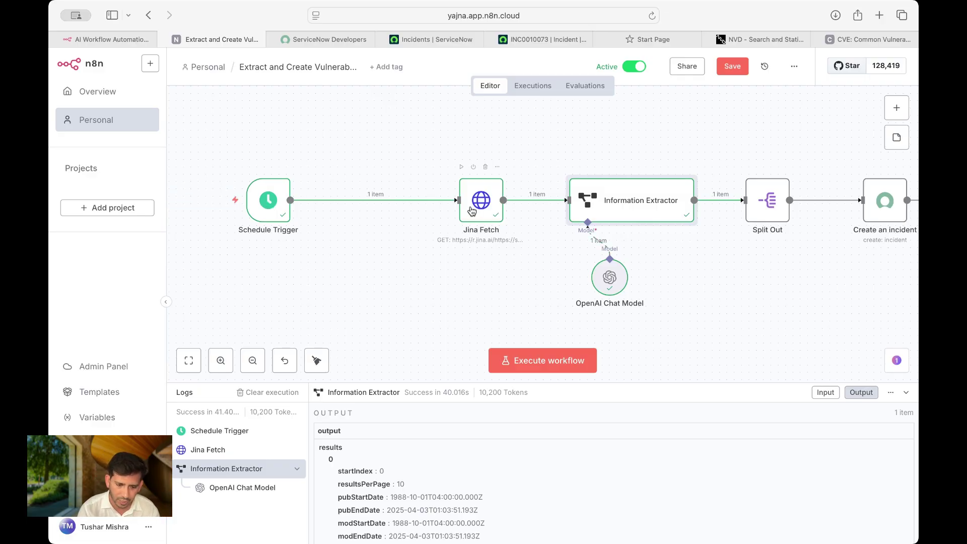
double_click(472, 210)
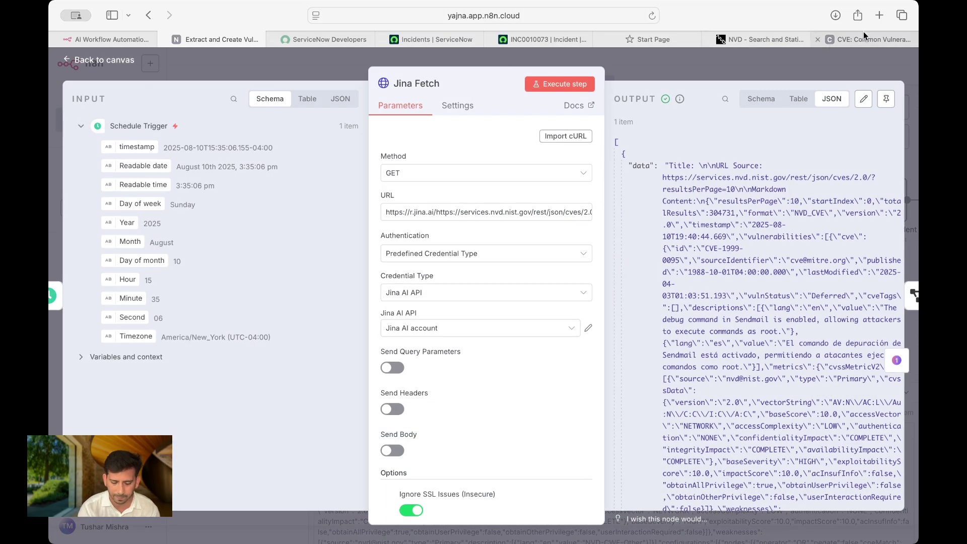
- Open the Jina AI website, jina.ai, in a new browser tab
click(878, 15)
text(jina.ai/)
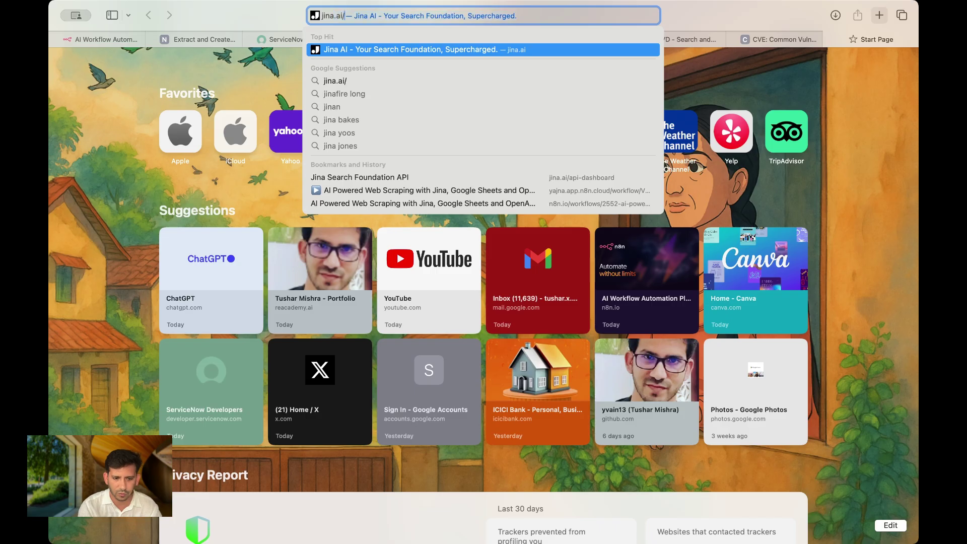
key(Return)
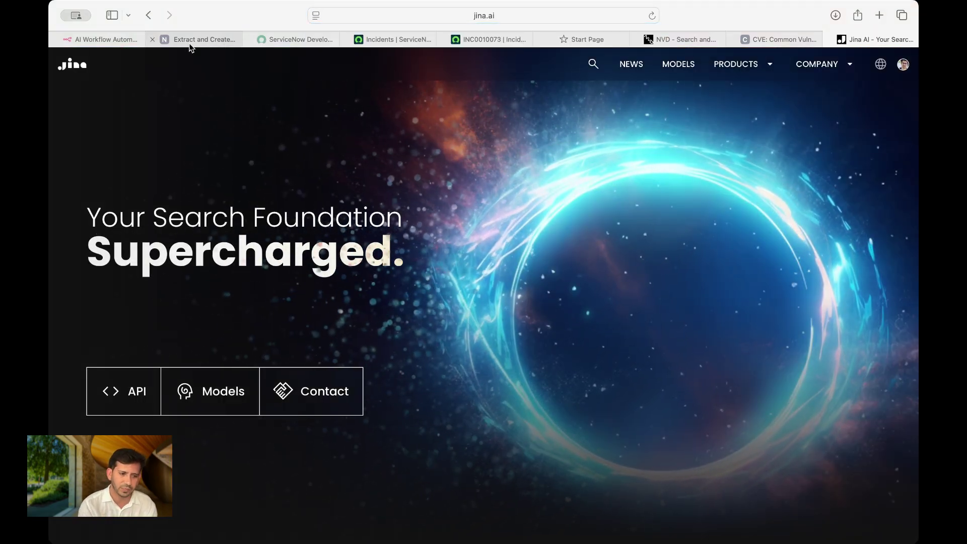
- Return to the Jina Fetch node in n8n and examine its request parameters and JSON output
mouse_move(194, 48)
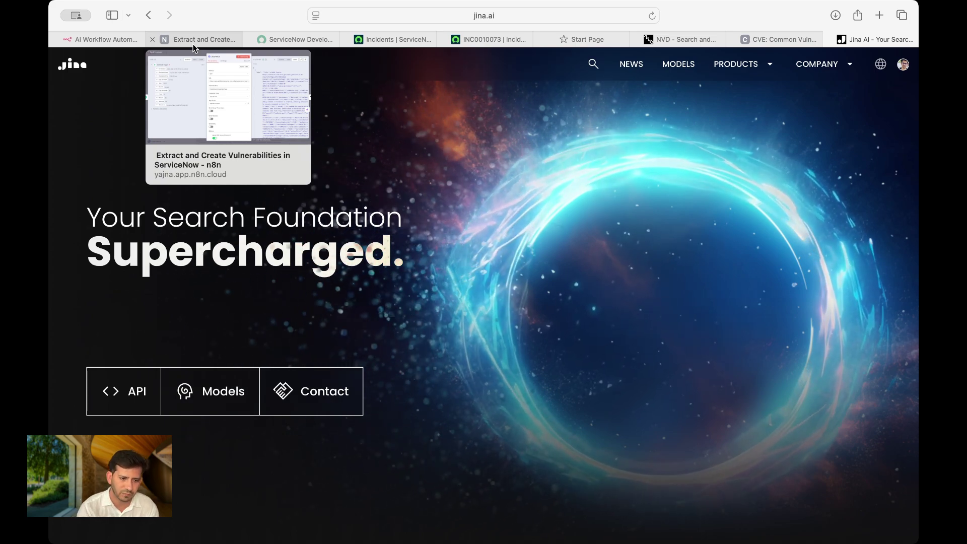
click(194, 44)
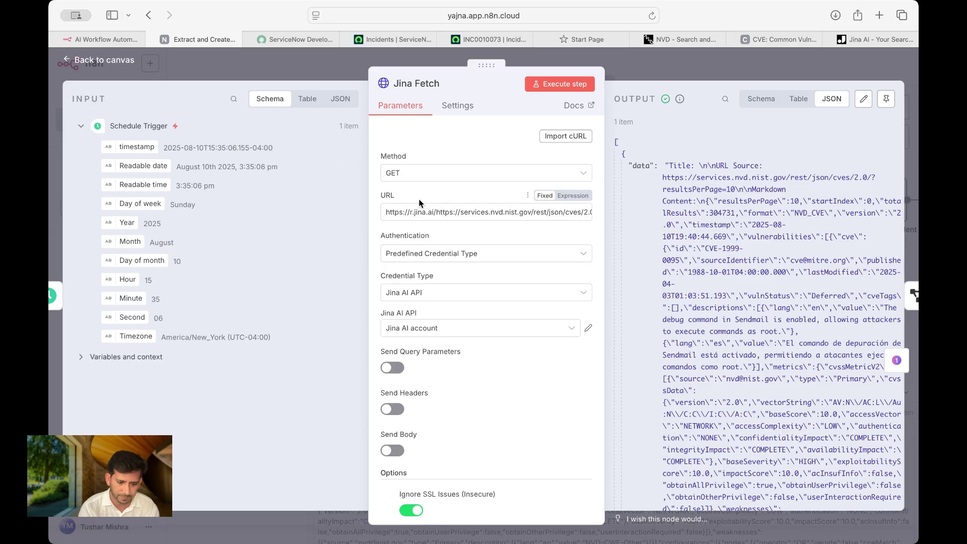
scroll(449, 386, down, 3)
scroll(449, 385, up, 3)
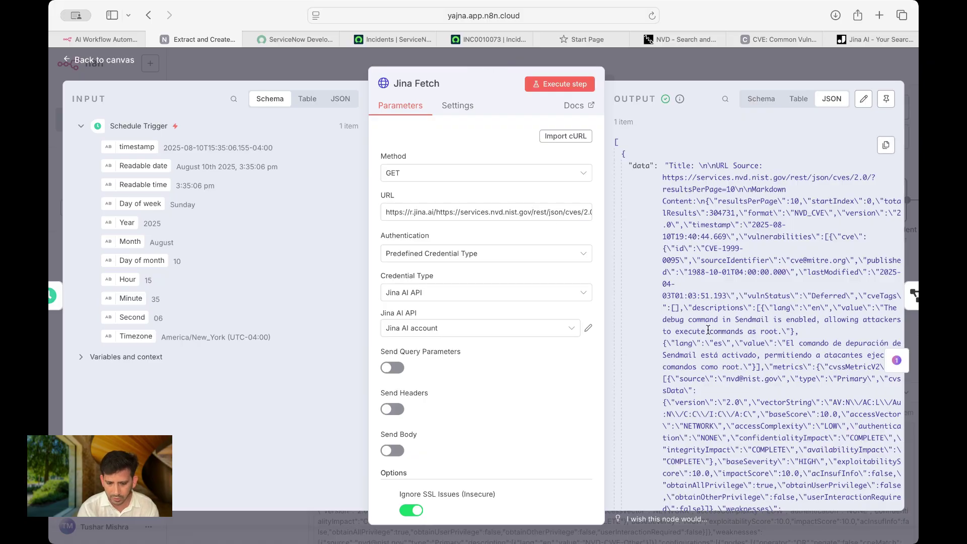
scroll(708, 330, down, 15)
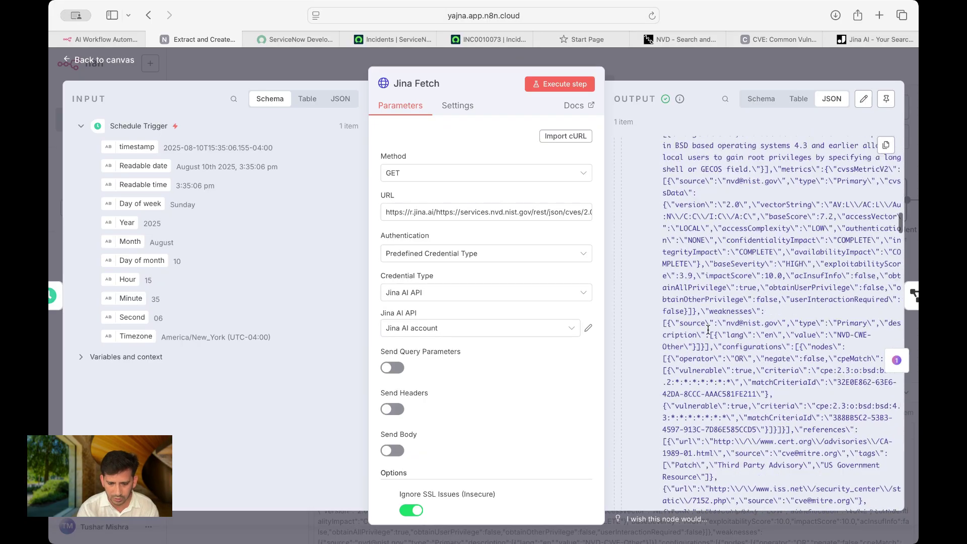
- Close the Jina Fetch node and select the Information Extractor node to show its logged output
click(684, 67)
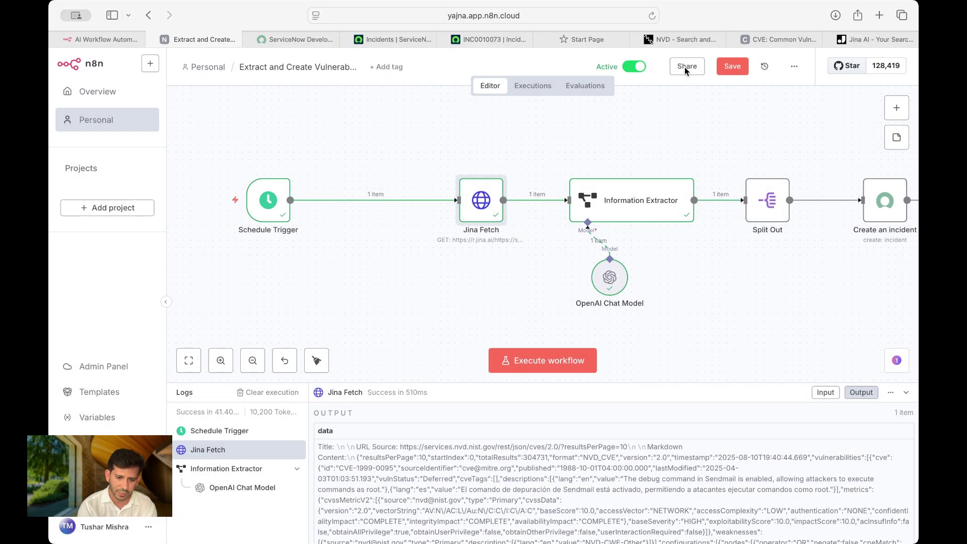
click(623, 207)
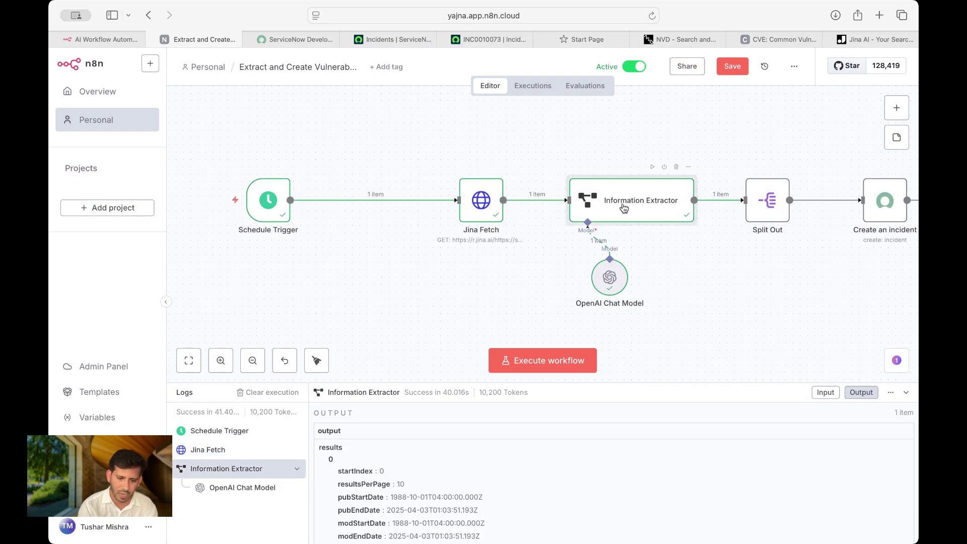
- Open the Information Extractor node, examine its text expression, JSON input schema and extracted CVE output, and close the node
double_click(623, 207)
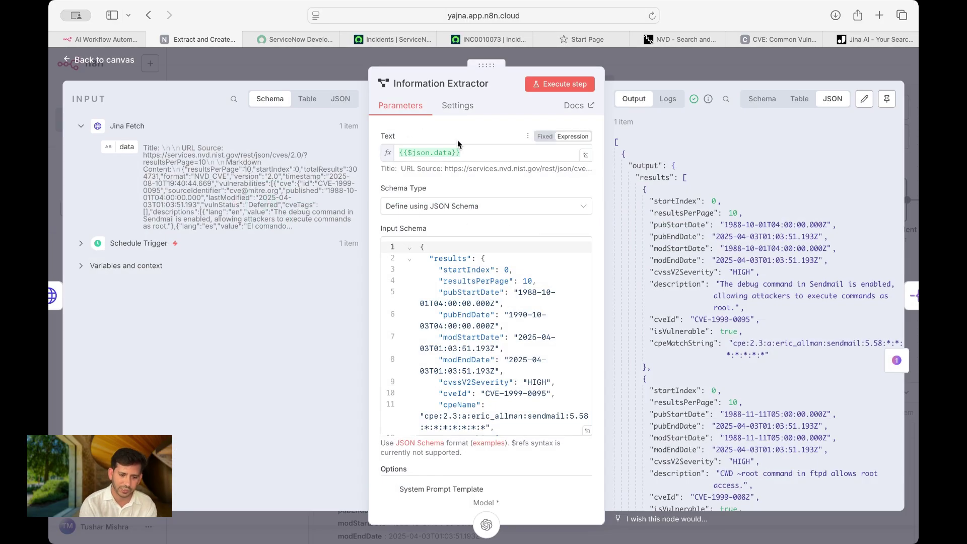
scroll(493, 306, down, 5)
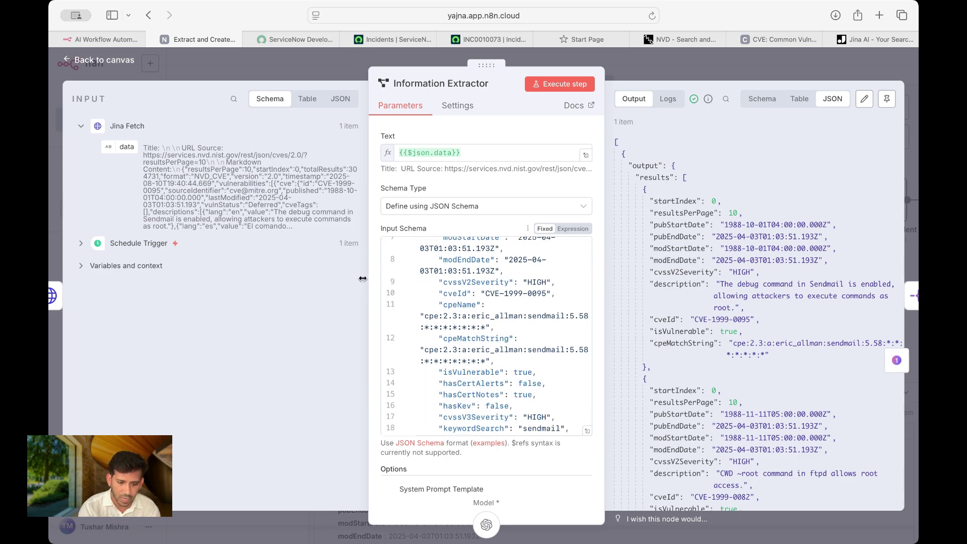
scroll(471, 350, down, 3)
scroll(471, 350, up, 5)
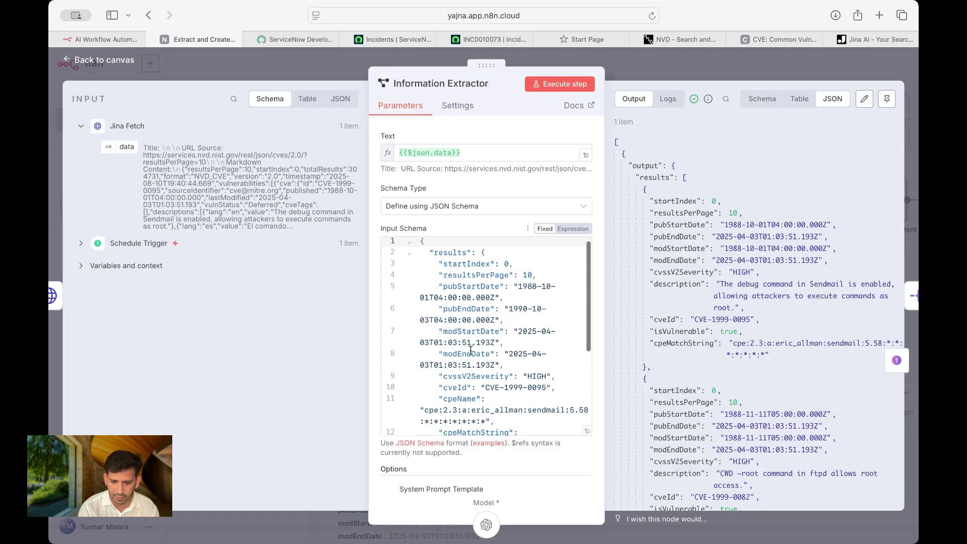
scroll(540, 443, down, 2)
scroll(541, 443, up, 2)
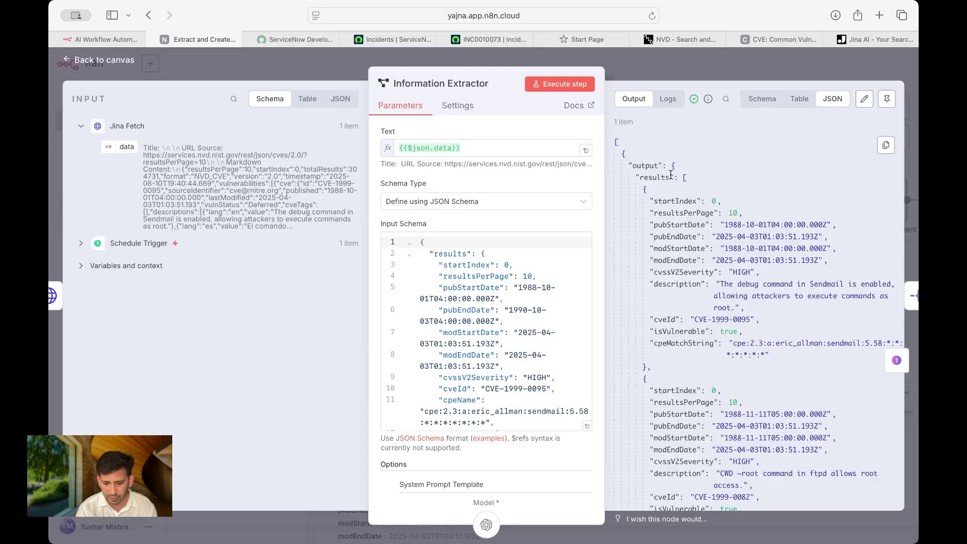
scroll(666, 272, down, 15)
scroll(666, 272, down, 10)
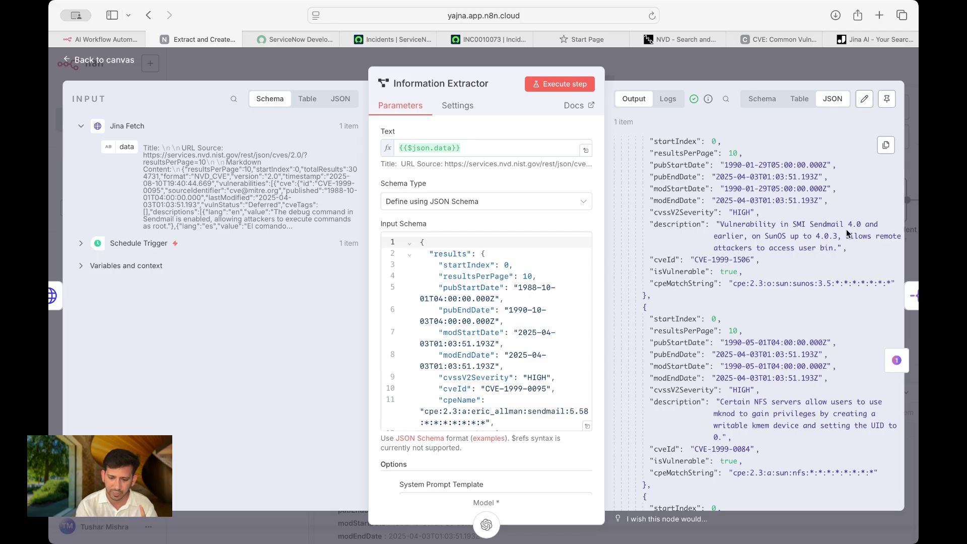
scroll(772, 344, down, 2)
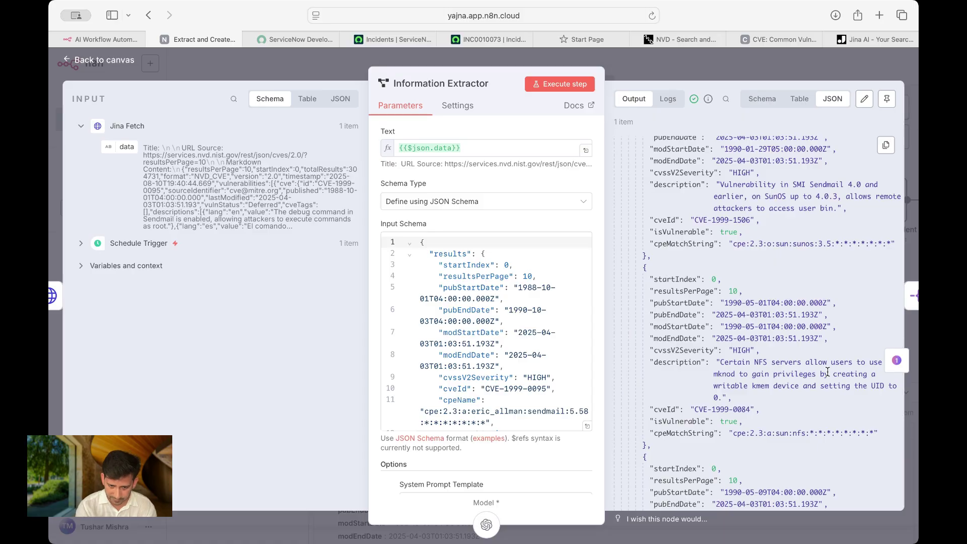
click(710, 64)
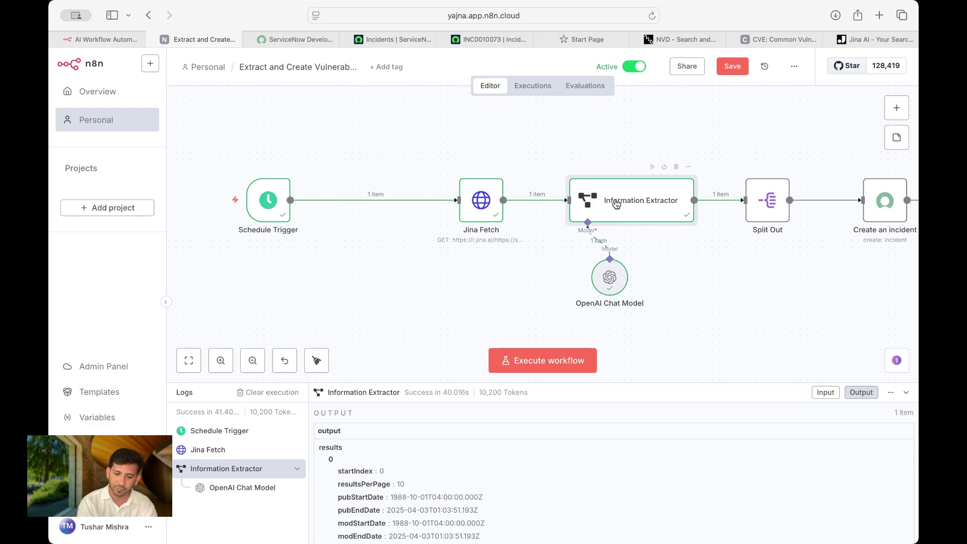
- Open the Split Out node, execute it to split output.results into separate items, and return to the canvas
double_click(763, 196)
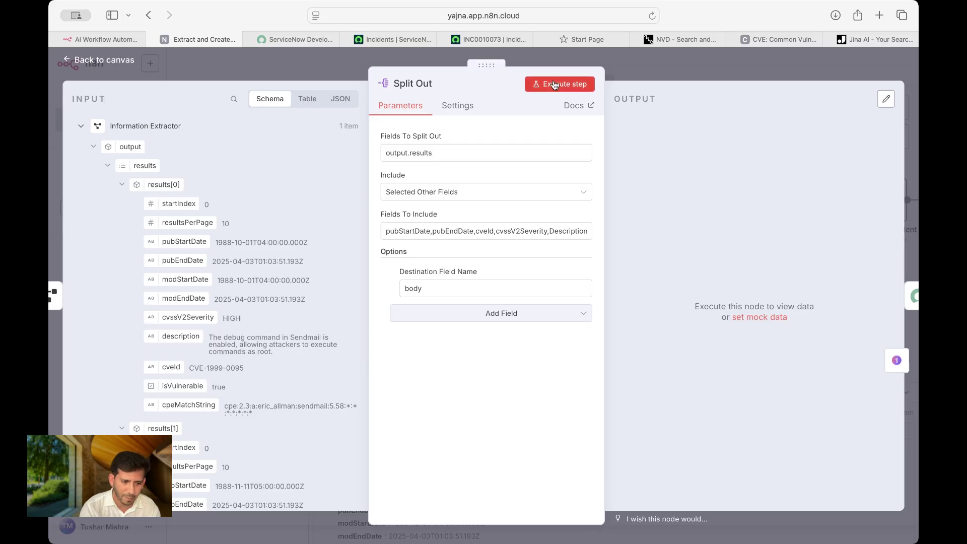
click(528, 84)
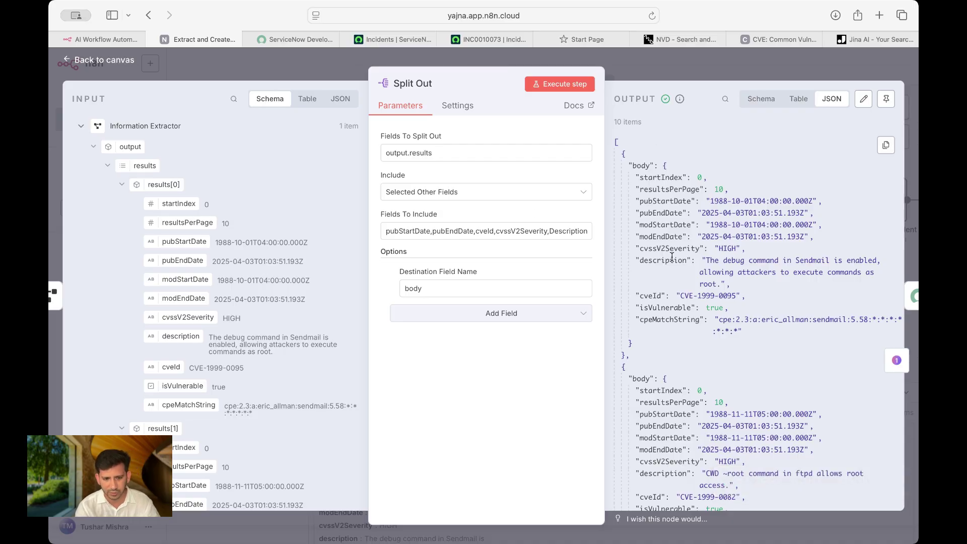
click(724, 69)
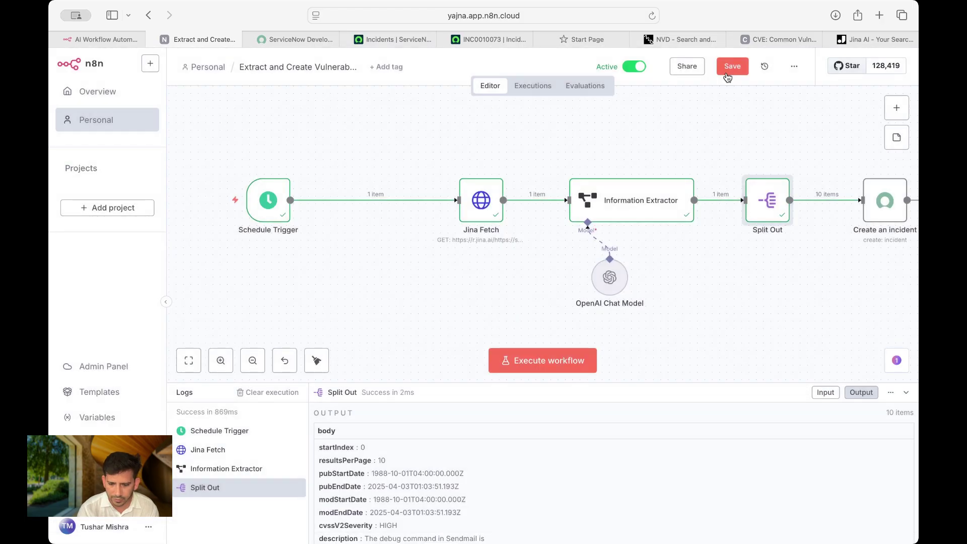
- In the Create an incident node, replace the Short Description expression with {{ $json.body.description }} from the Split Out input
double_click(881, 211)
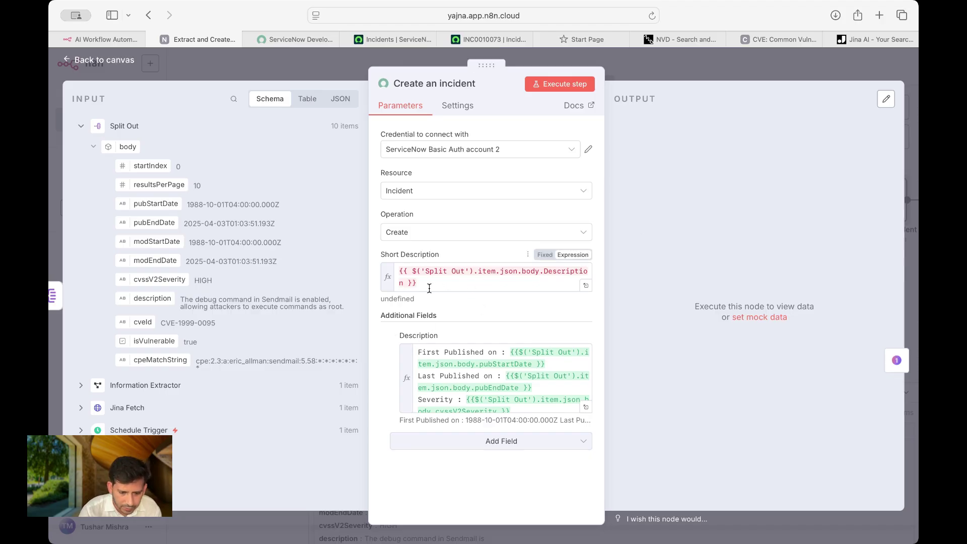
click(406, 283)
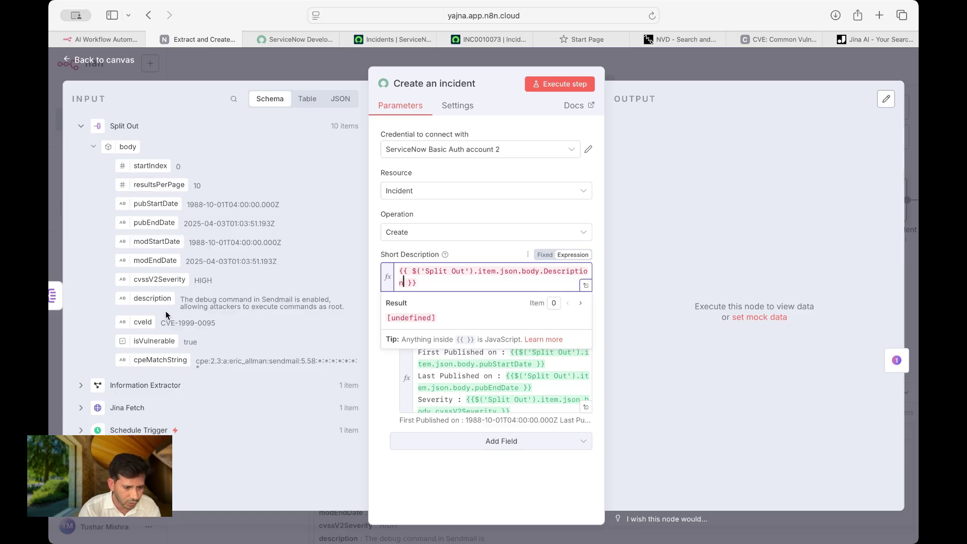
drag(147, 301, 462, 273)
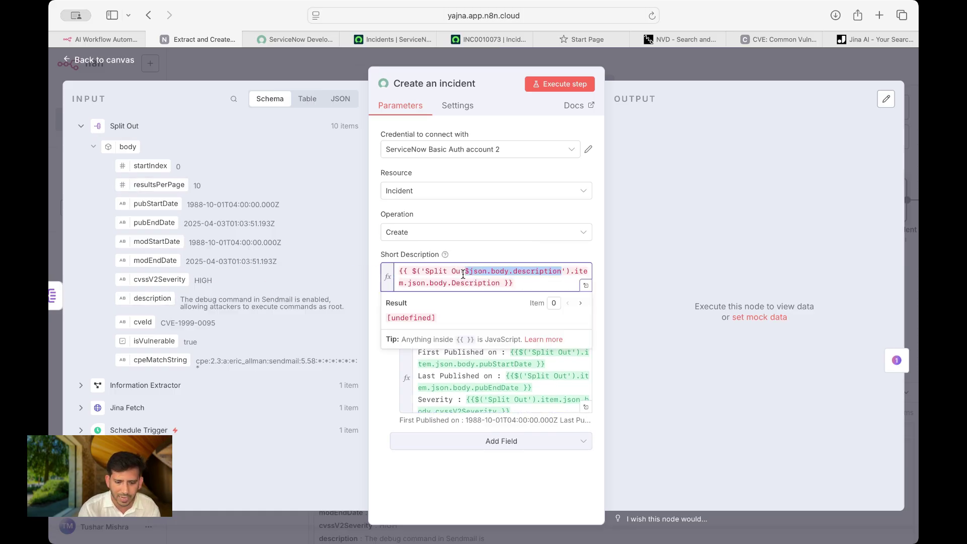
key(super+a)
key(BackSpace)
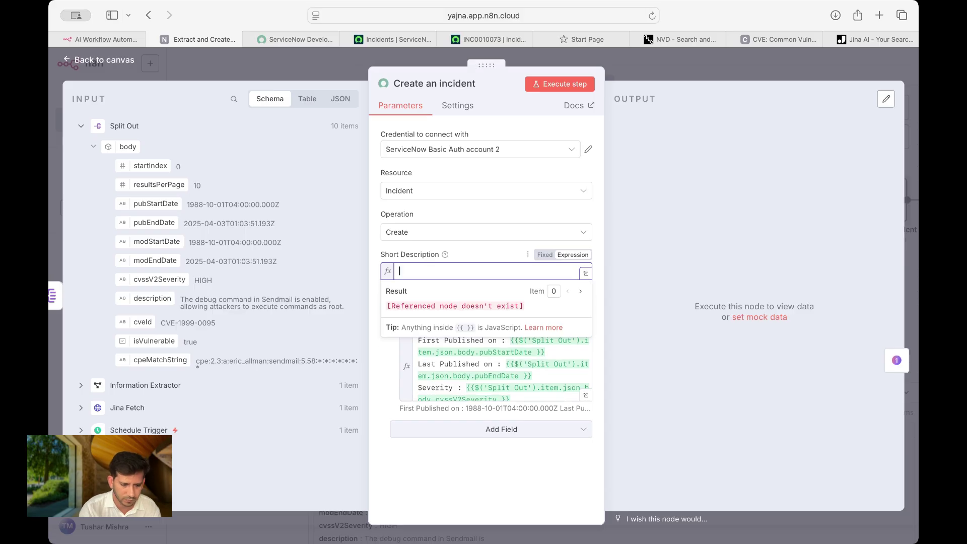
drag(148, 301, 459, 268)
click(488, 249)
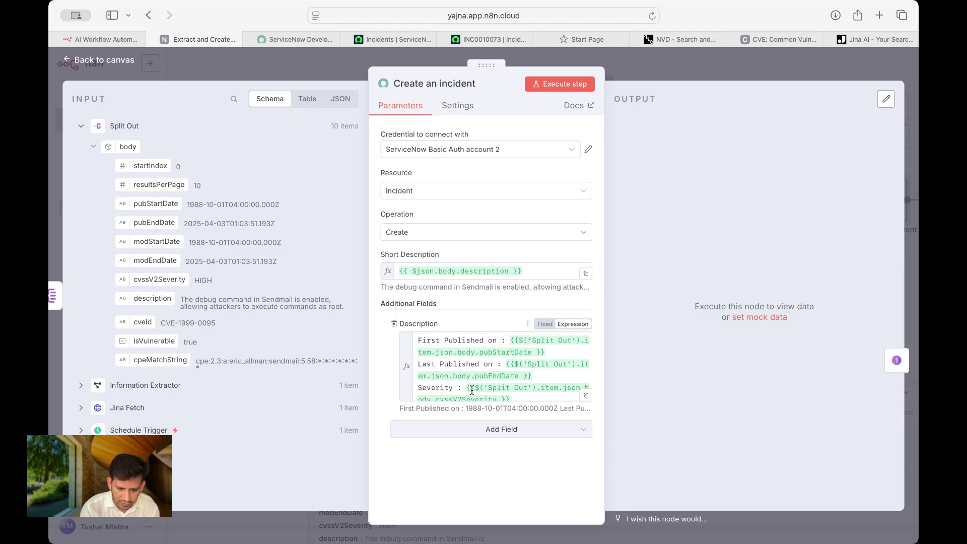
- Review the Description field's expressions, execute the Create an incident node, and look through its JSON output
scroll(465, 383, down, 2)
scroll(465, 383, up, 3)
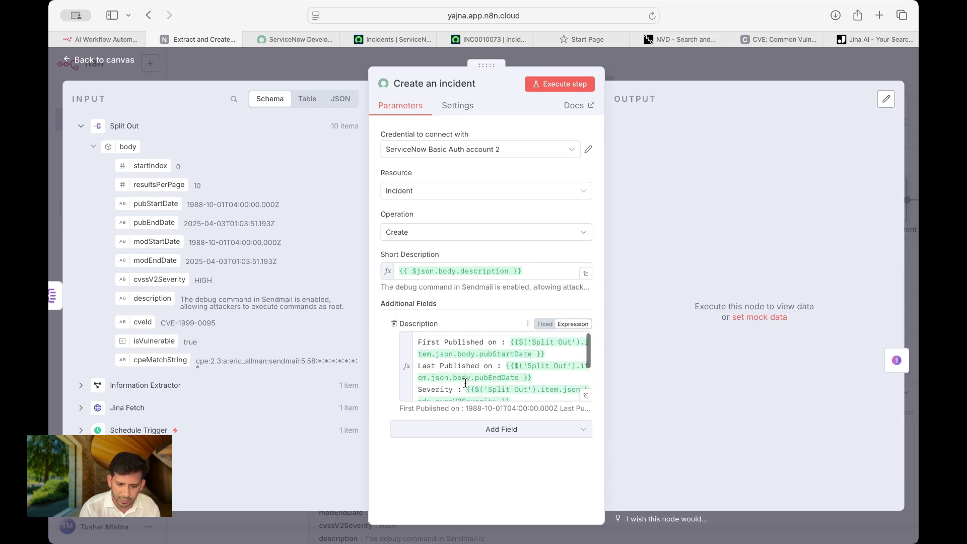
click(545, 83)
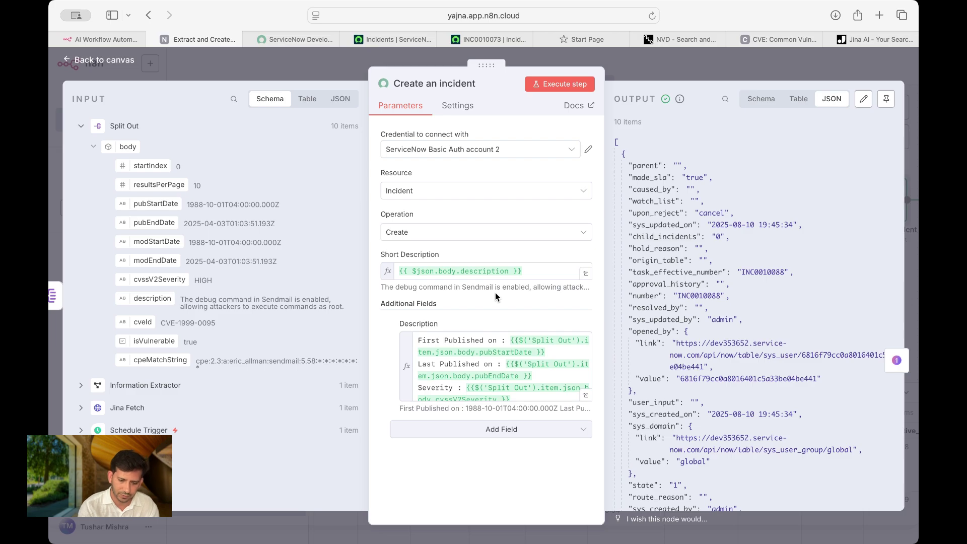
scroll(672, 354, down, 10)
scroll(672, 355, down, 15)
scroll(671, 354, down, 10)
scroll(672, 347, down, 6)
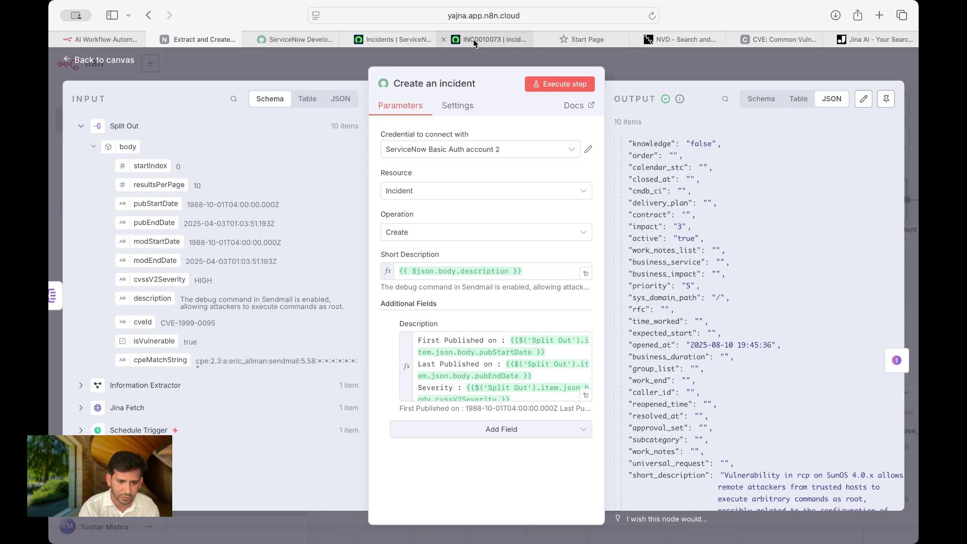
- Switch to the ServiceNow Incidents list, apply the short description does not contain Ai Vulnerability filter, and review the newest incidents
click(473, 40)
click(393, 38)
click(385, 114)
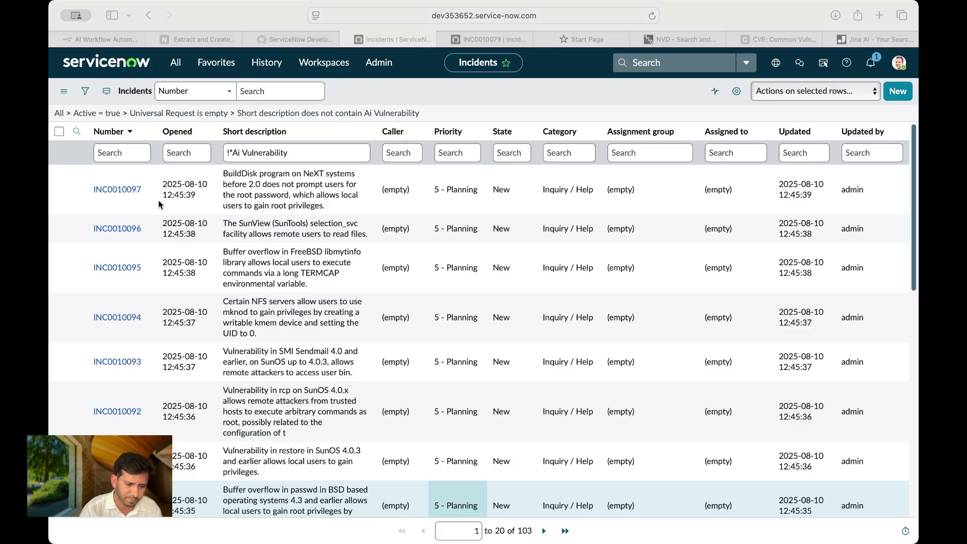
scroll(158, 201, down, 1)
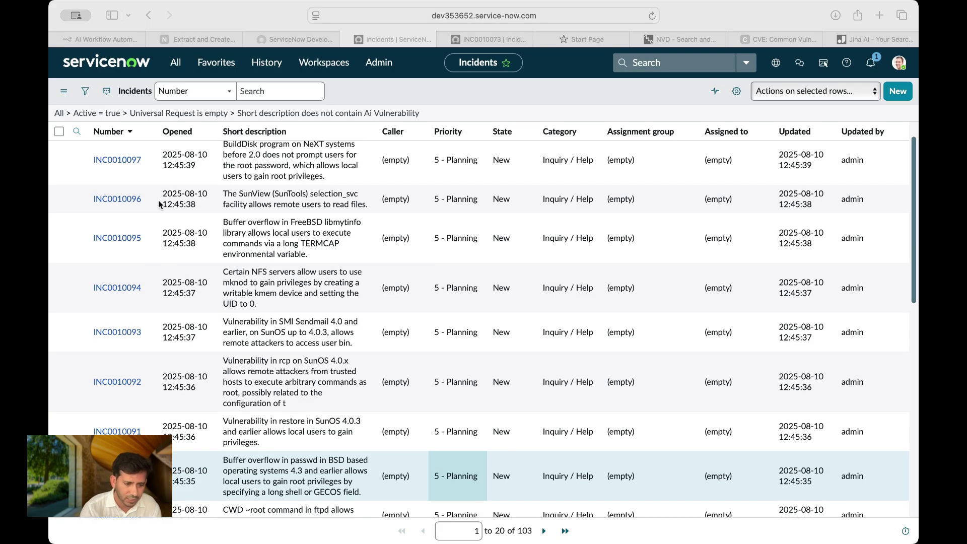
scroll(158, 200, up, 1)
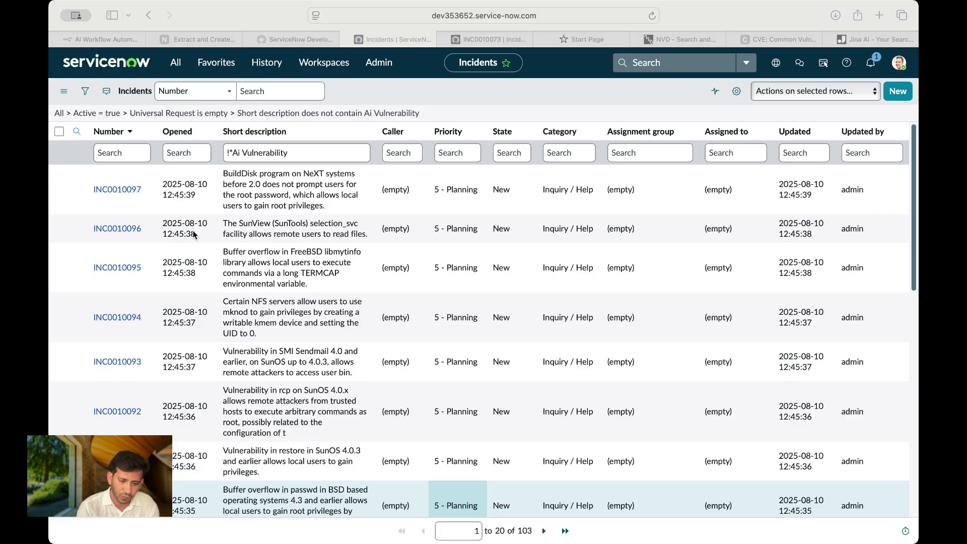
scroll(200, 313, down, 1)
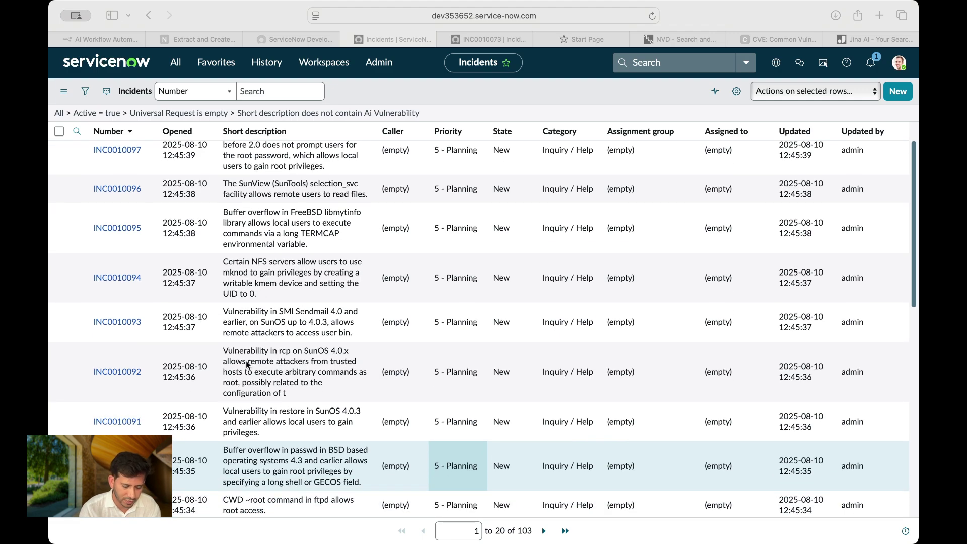
scroll(259, 372, down, 1)
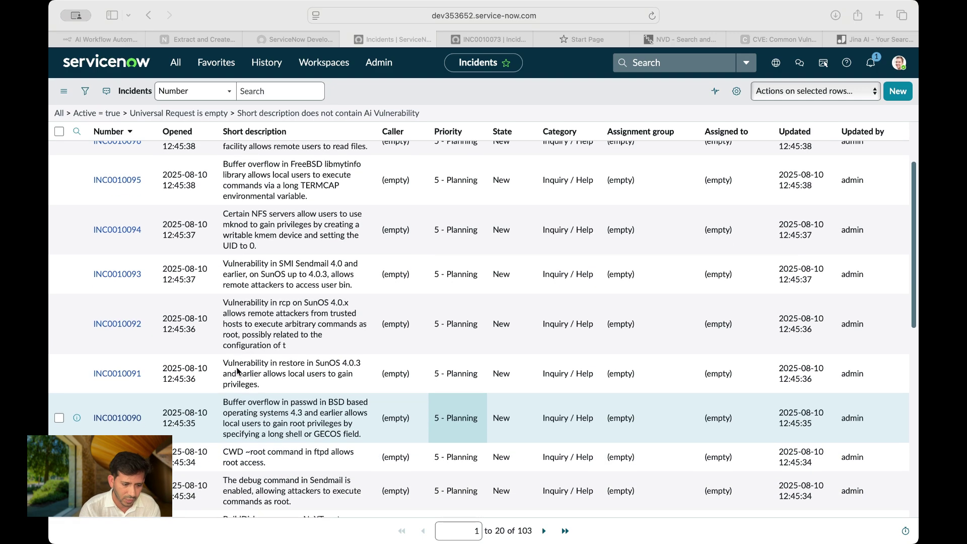
- Open the incident about the rcp vulnerability in SunOS 4.0.x and examine its short description and description
click(112, 324)
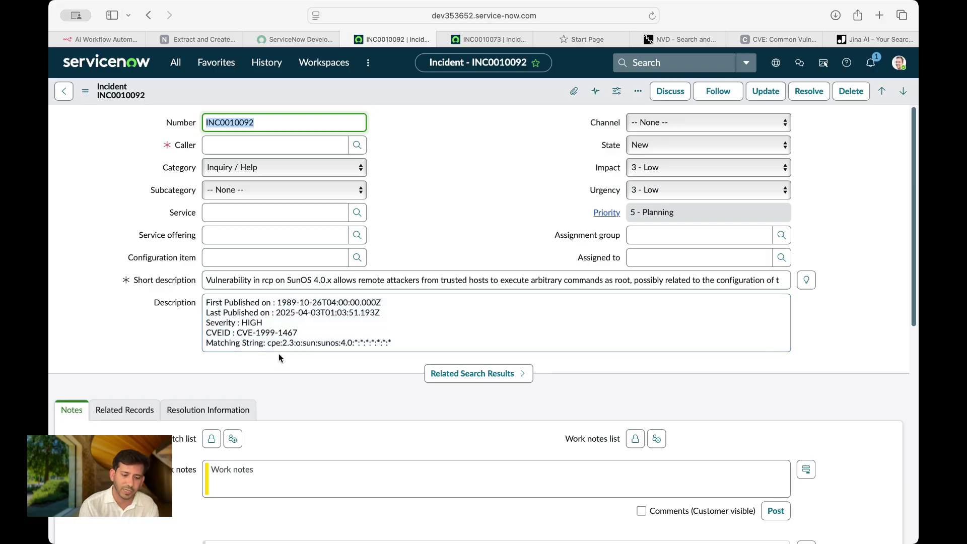
click(216, 278)
drag(216, 278, 311, 280)
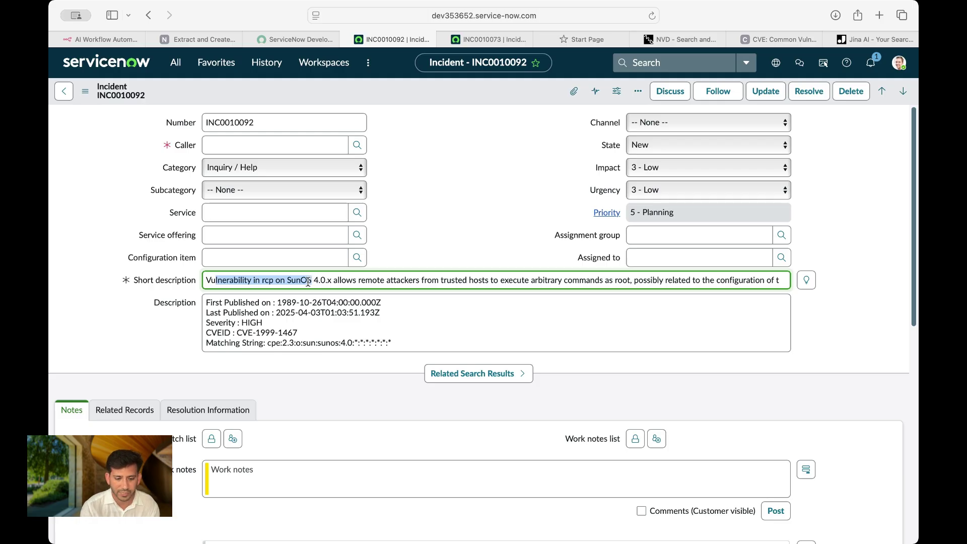
click(307, 280)
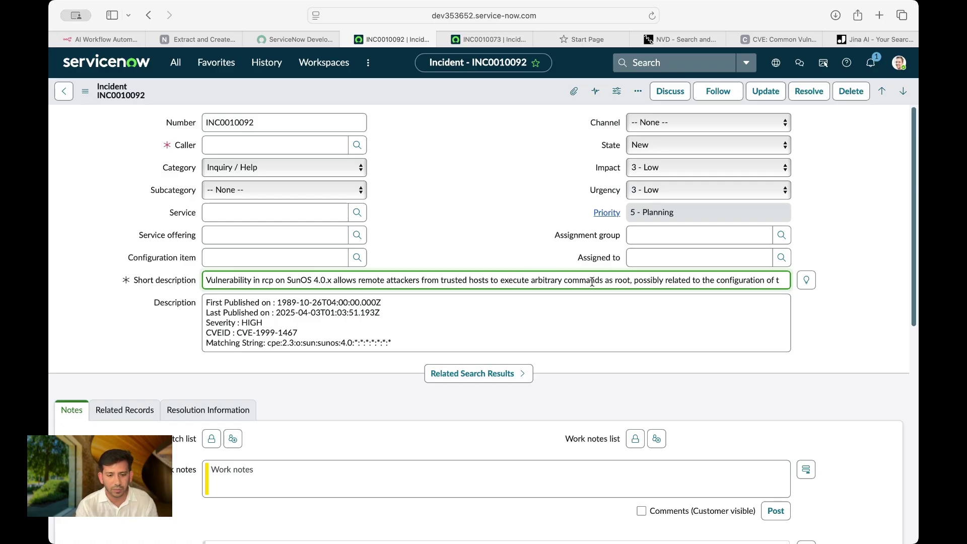
click(517, 178)
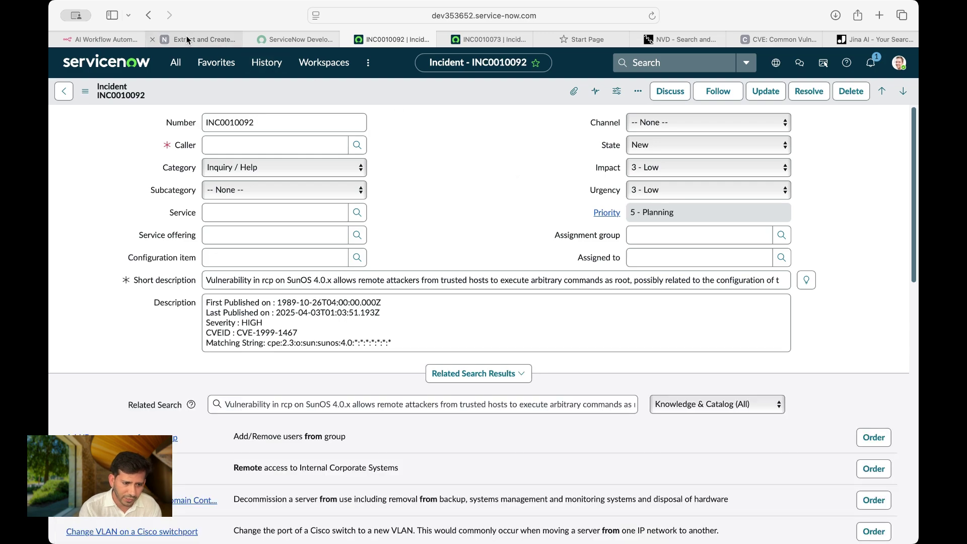
- Return to the n8n workflow, close the Create an incident node, and save the workflow
click(186, 37)
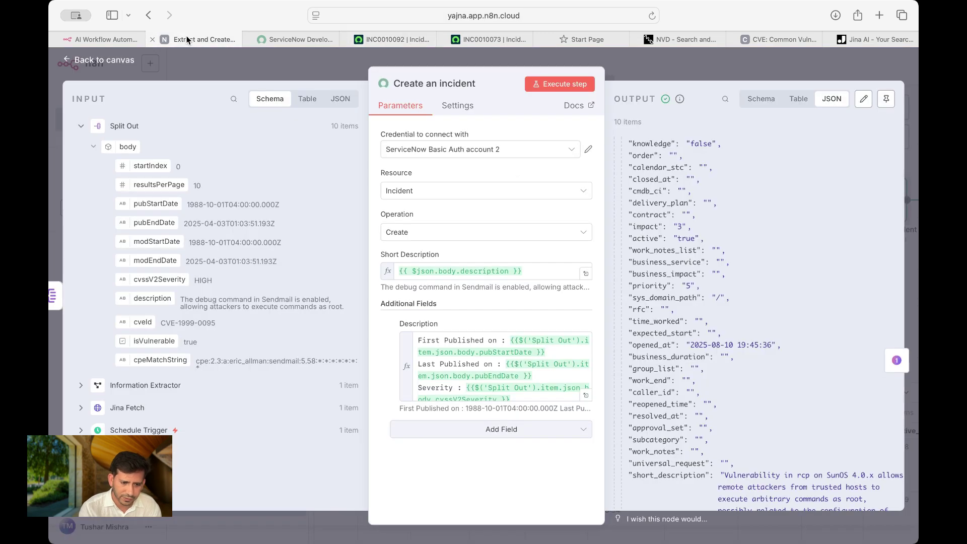
click(717, 61)
click(733, 70)
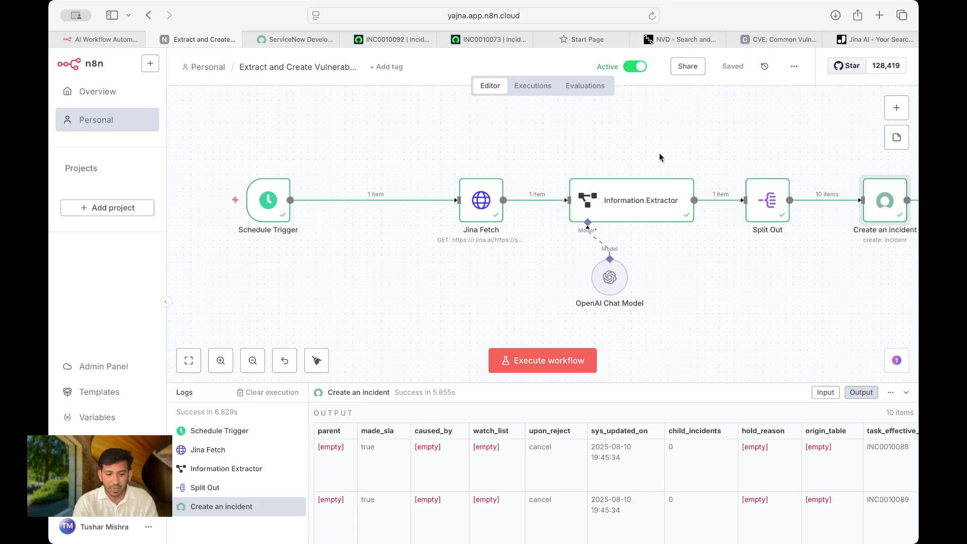